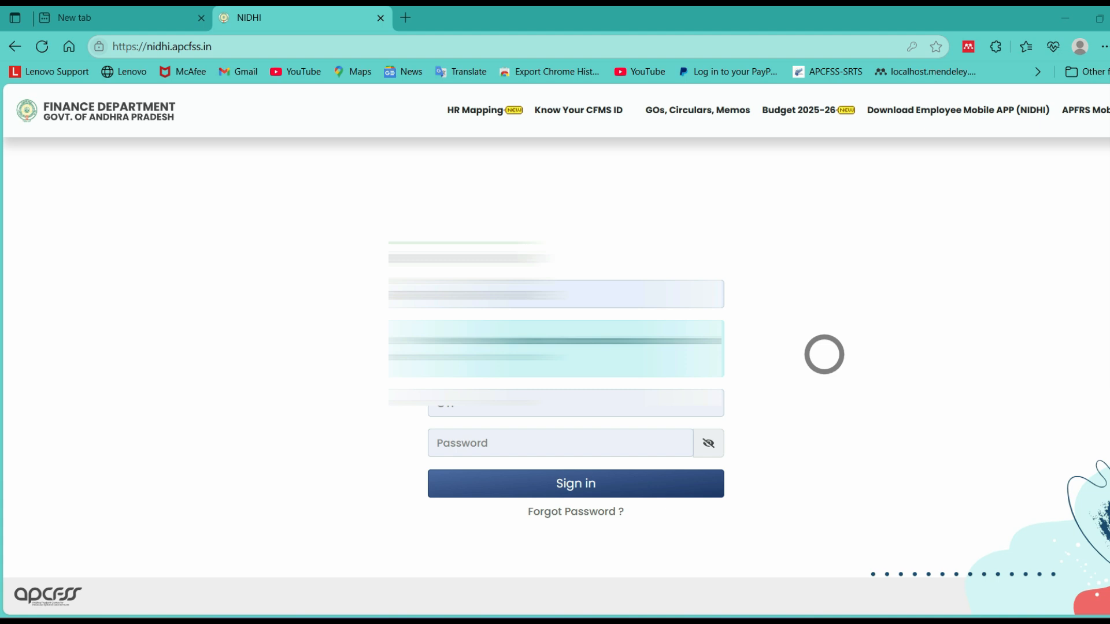
- Sign in to the NIDHI portal with the account's user ID and password
click(482, 408)
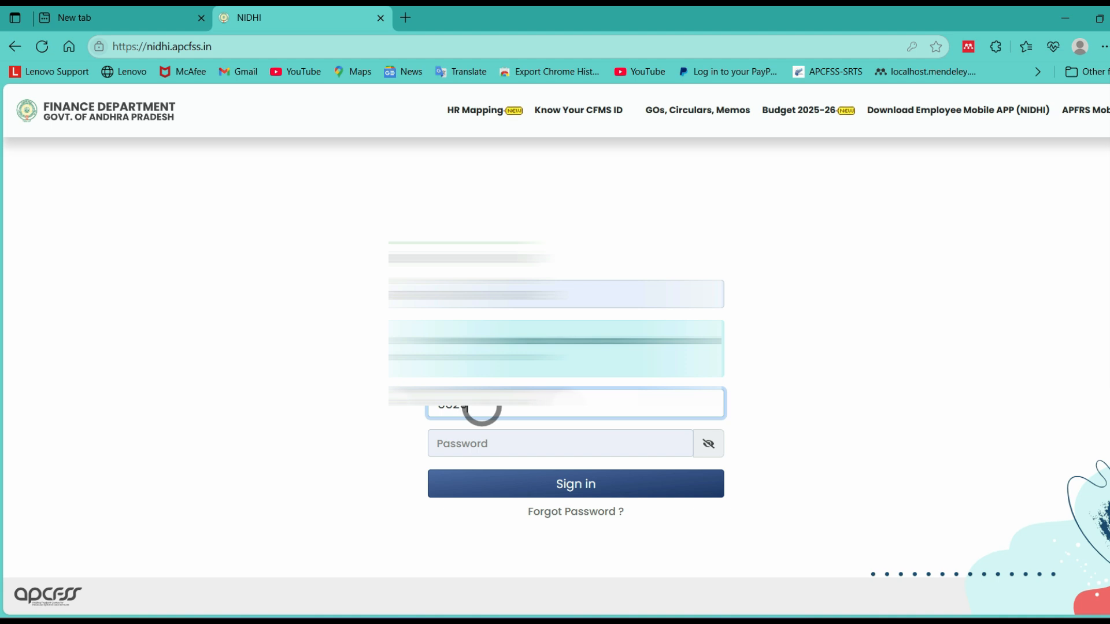
click(446, 444)
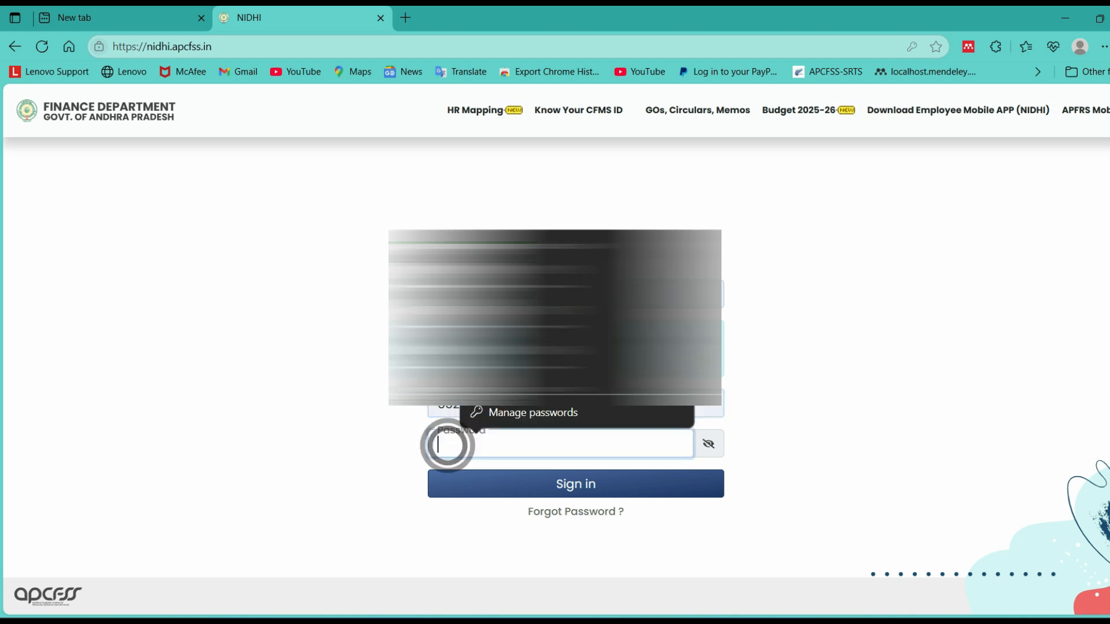
click(575, 483)
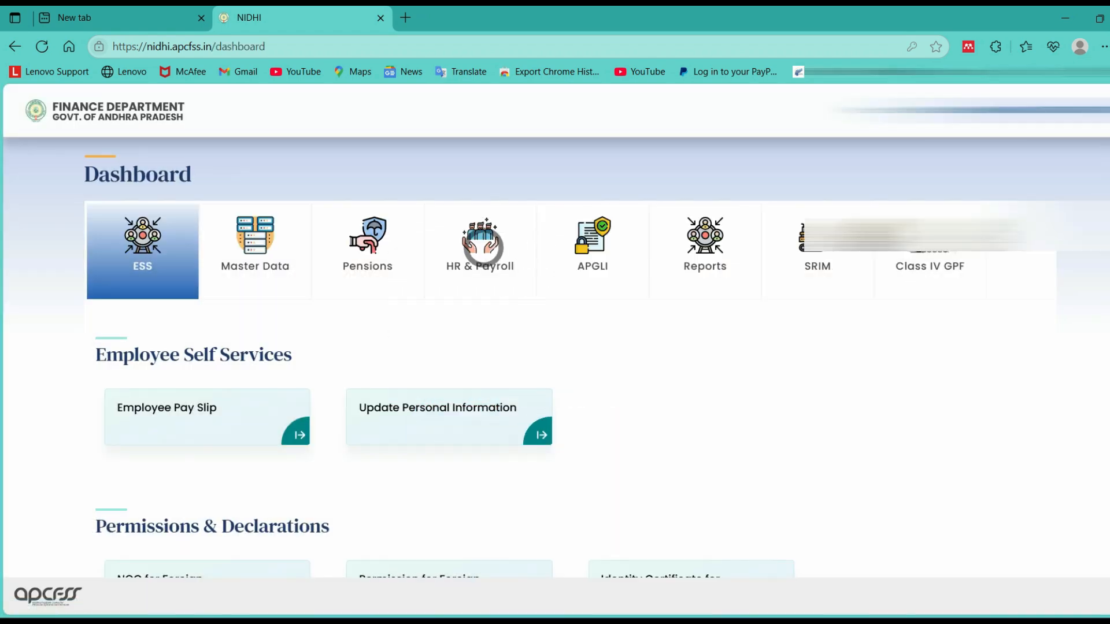
- Open the regular payroll page from the HR & Payroll section of the dashboard
click(483, 248)
scroll(606, 311, down, 5)
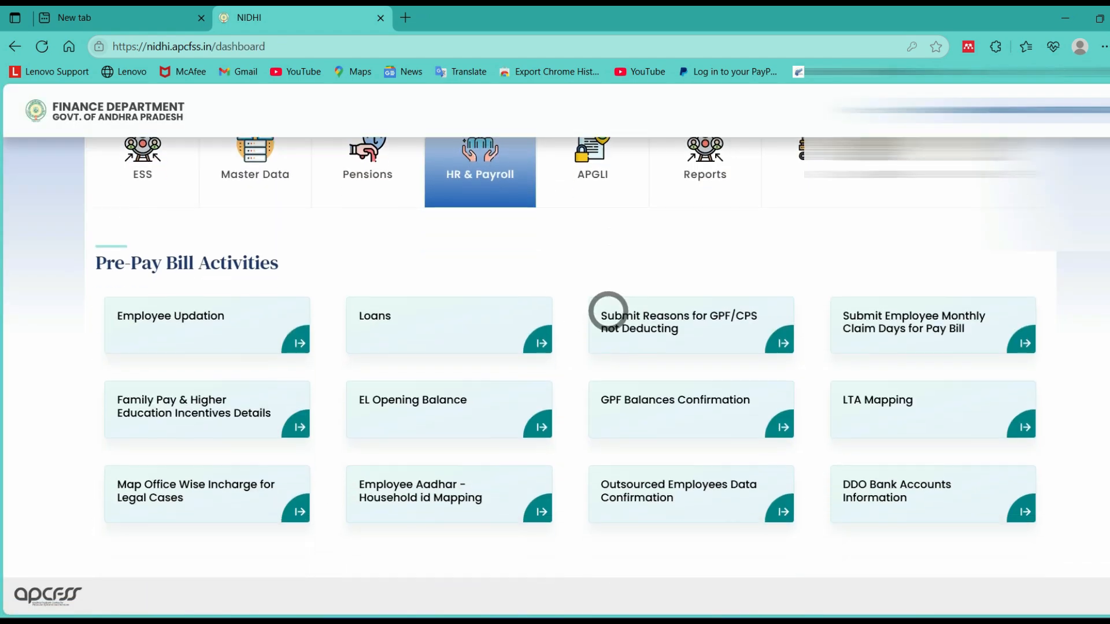
scroll(549, 341, down, 3)
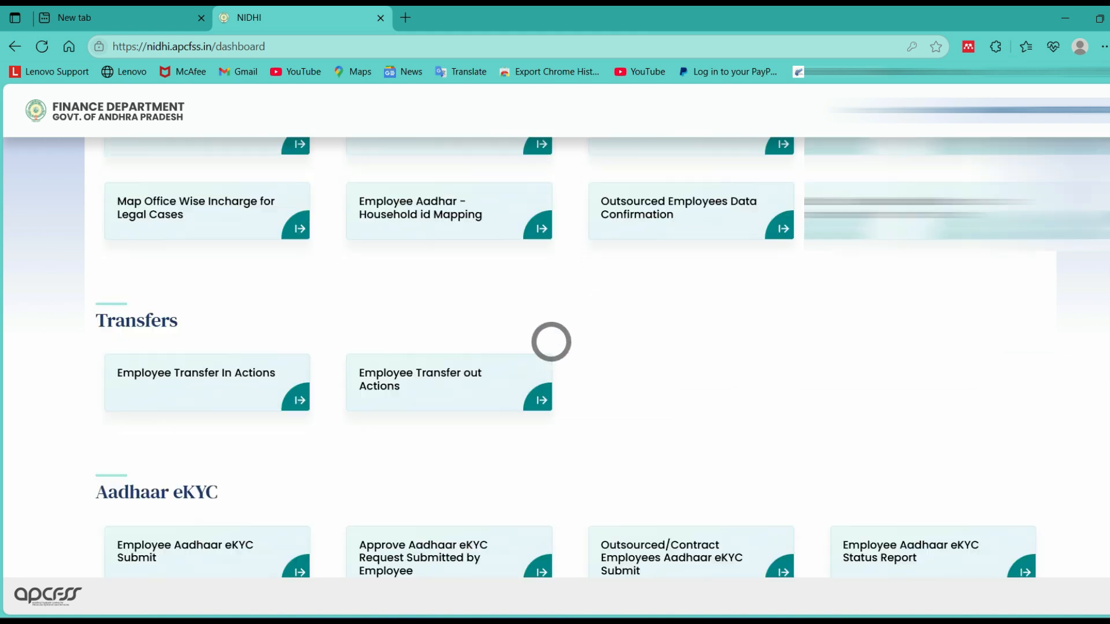
scroll(551, 342, up, 4)
scroll(551, 341, down, 2)
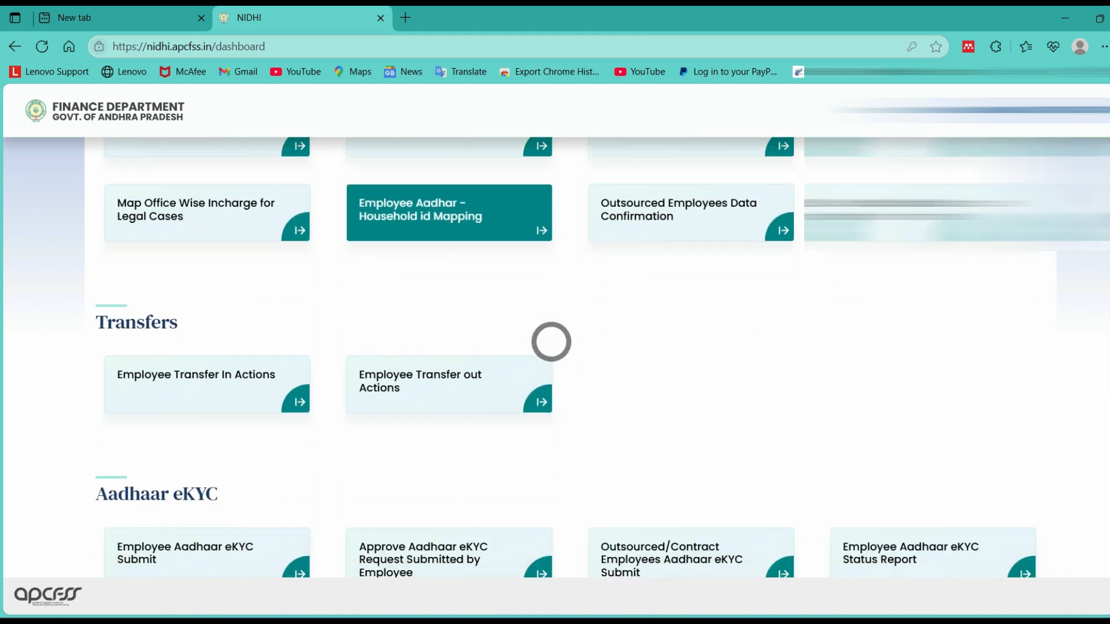
scroll(550, 341, down, 9)
click(149, 192)
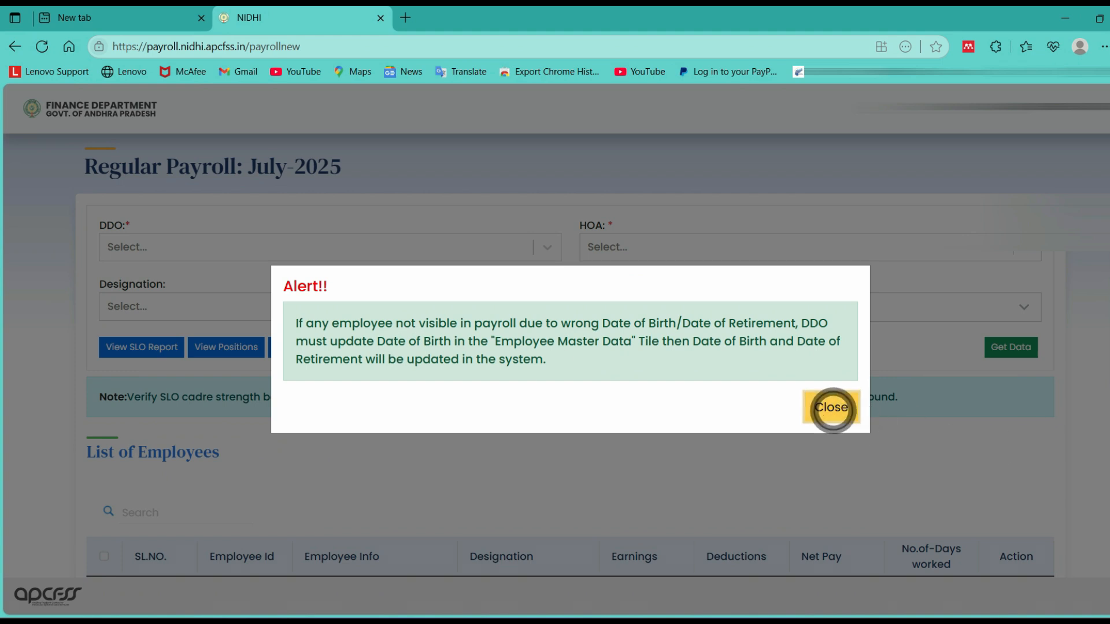
- Dismiss the date-of-birth alert and accept the payroll instructions on the Regular Payroll page
click(832, 409)
click(1012, 575)
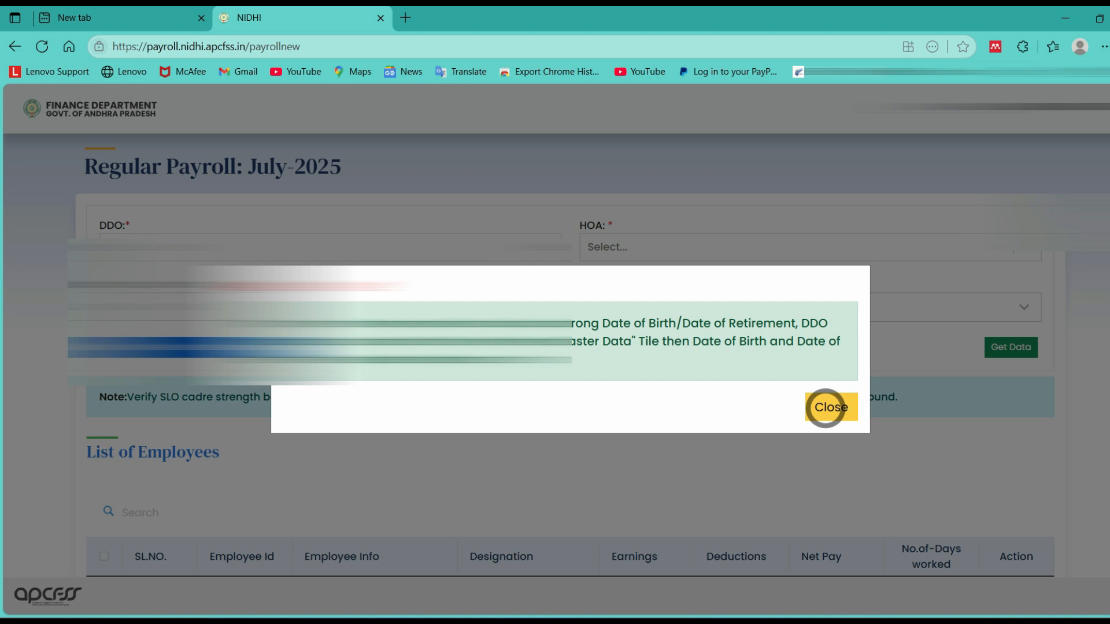
click(825, 408)
click(912, 572)
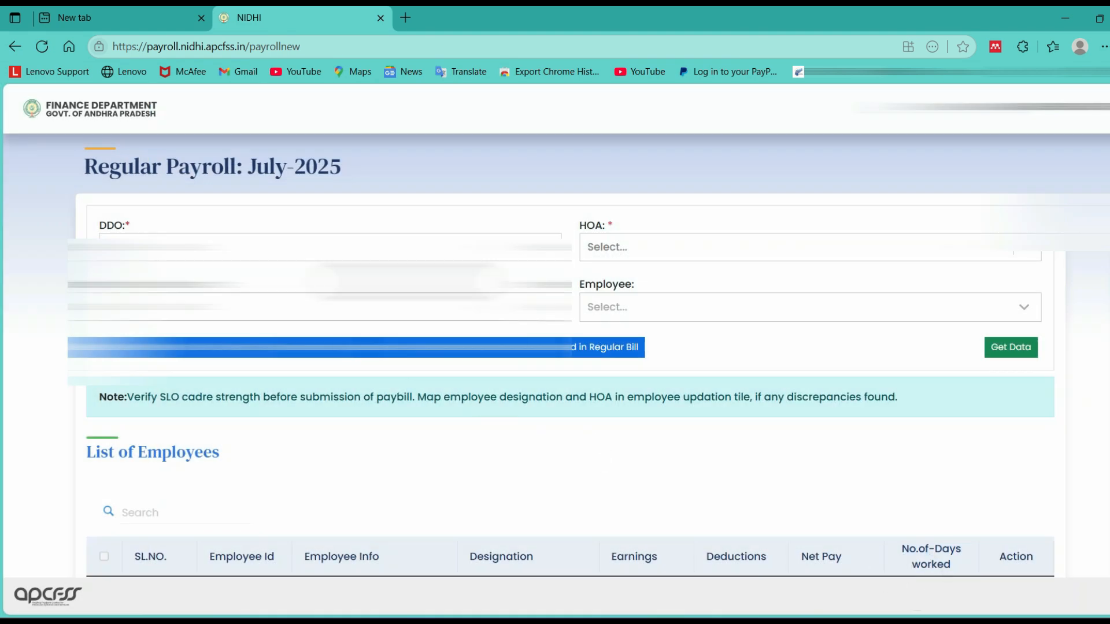
click(532, 242)
click(665, 240)
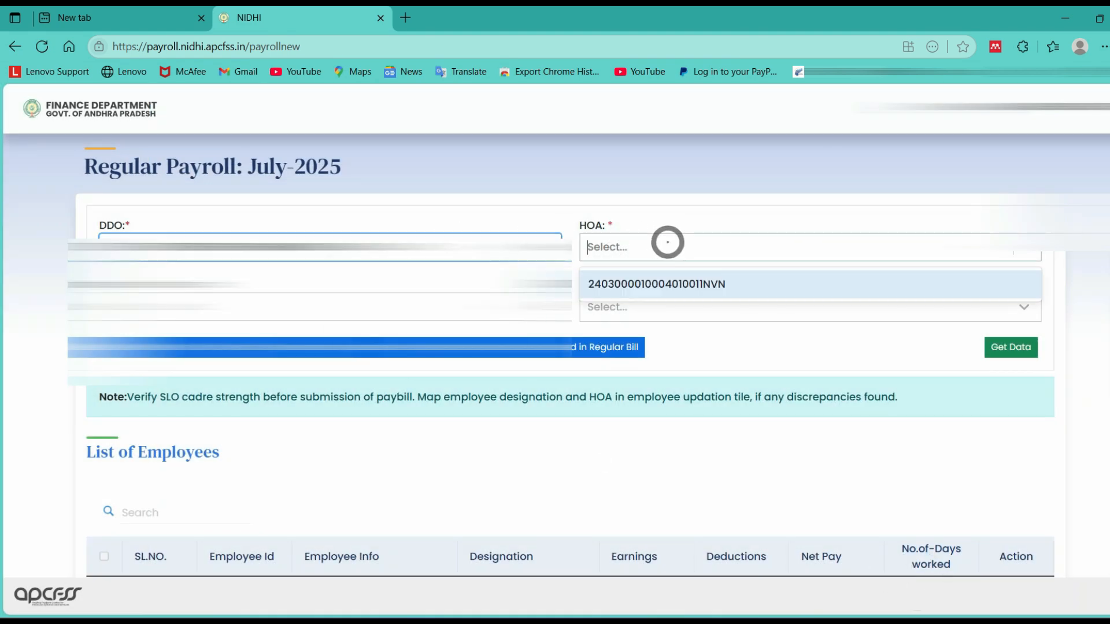
click(665, 284)
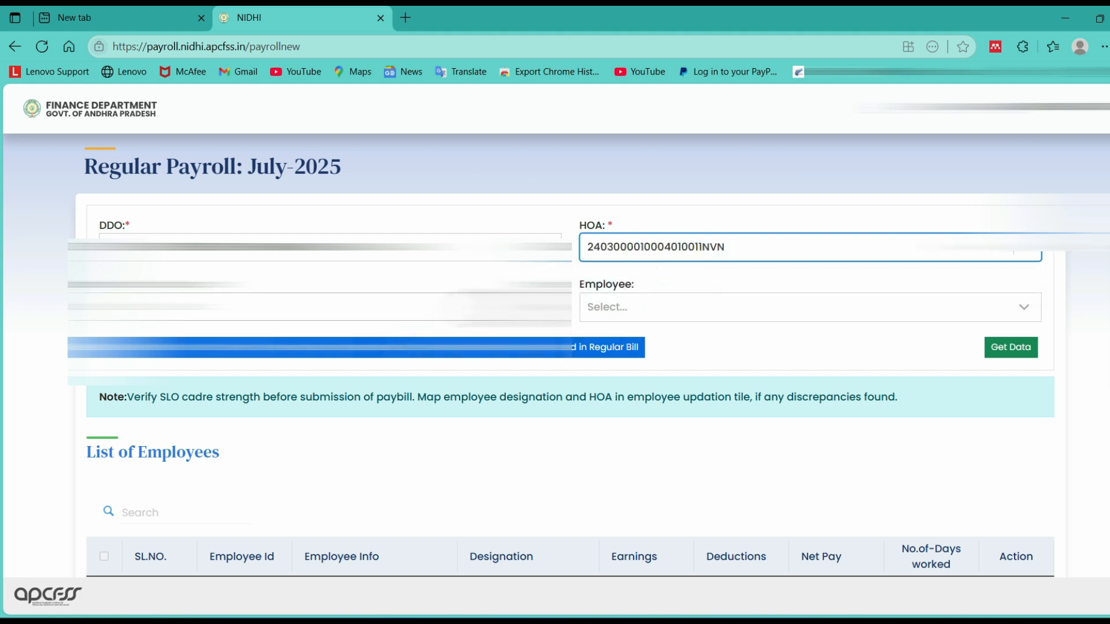
click(520, 306)
click(509, 370)
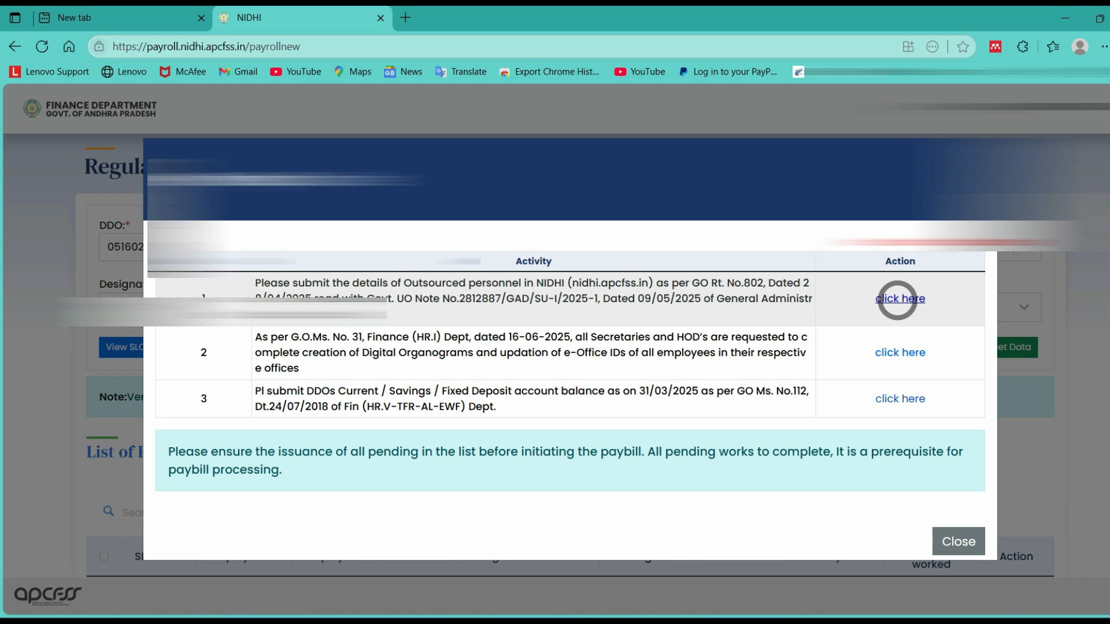
- Open the outsourced personnel activity, report 0 in its personnel counts and proceed to the digital signature
click(900, 299)
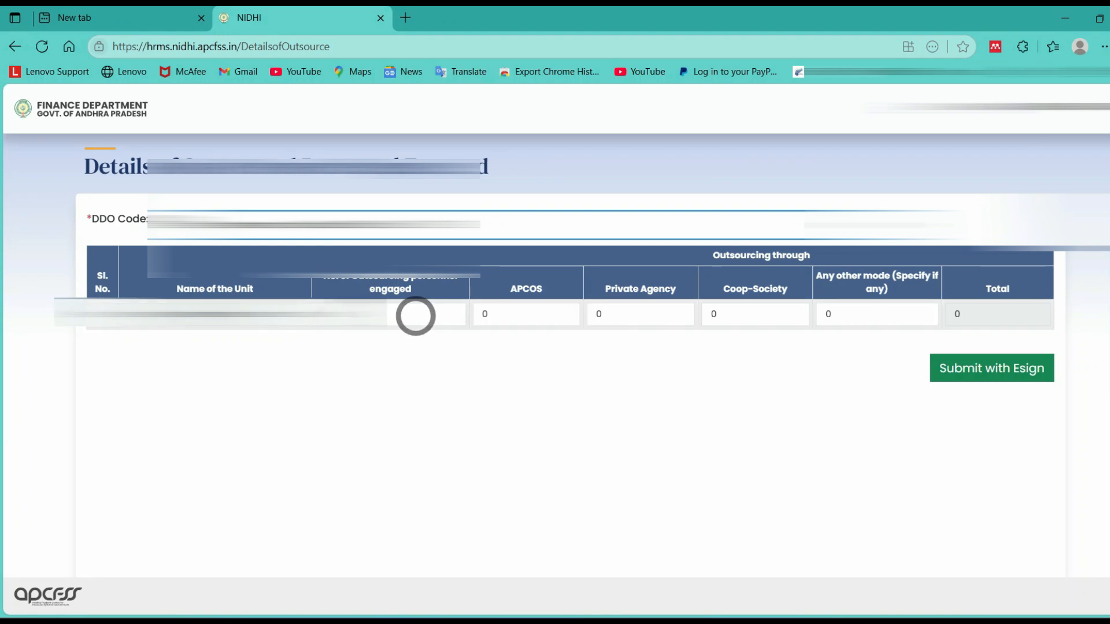
click(991, 367)
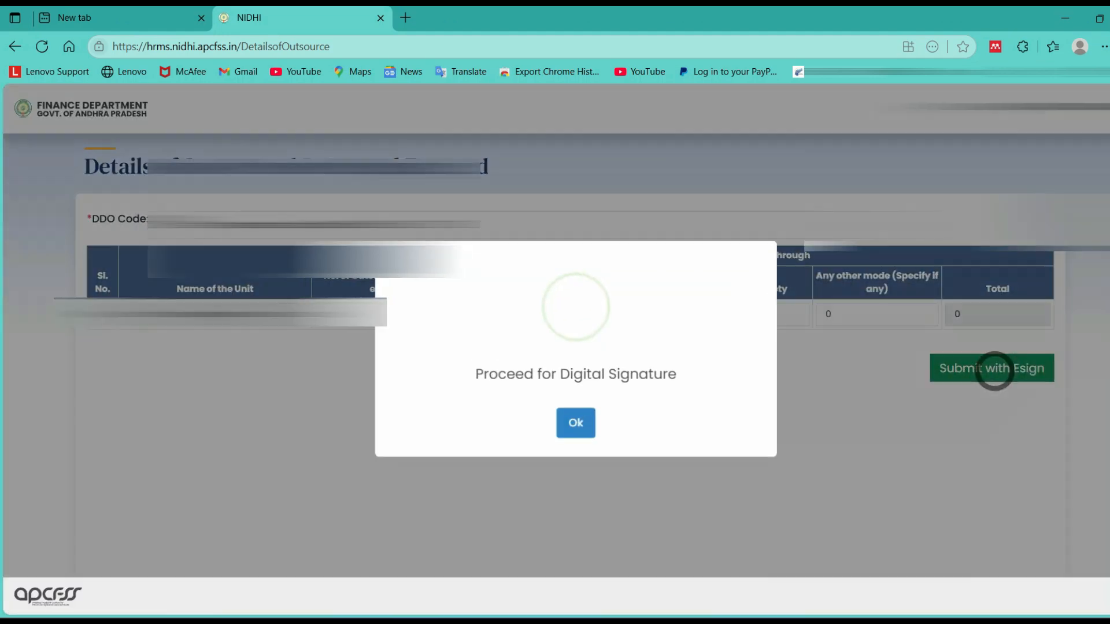
click(587, 421)
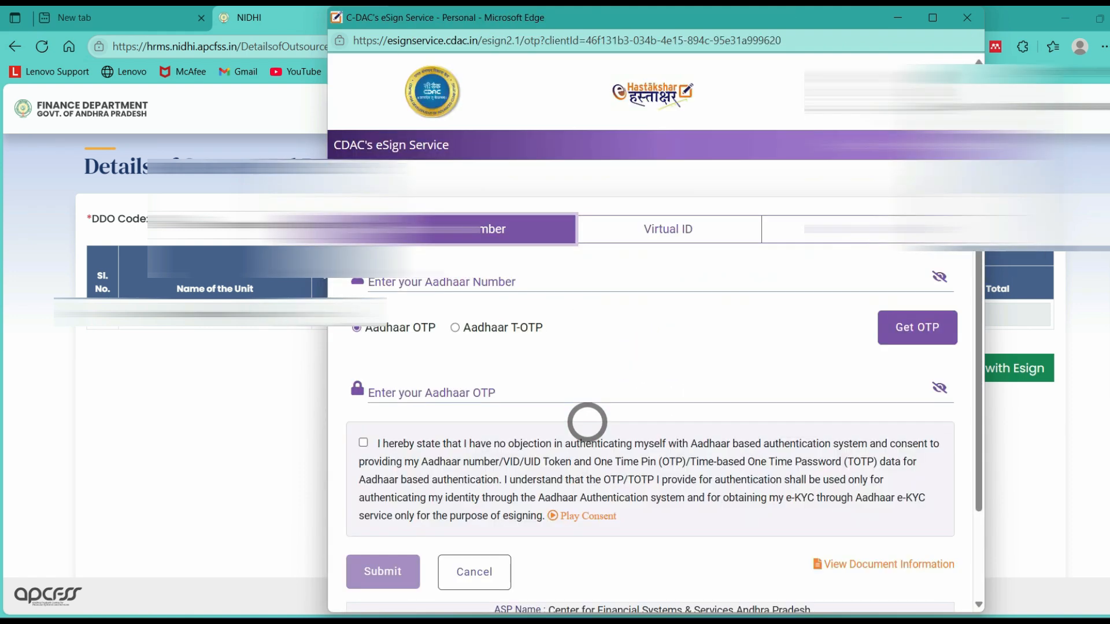
- E-sign the outsourced personnel submission with the Aadhaar number, the Aadhaar OTP and the authentication consent
click(526, 279)
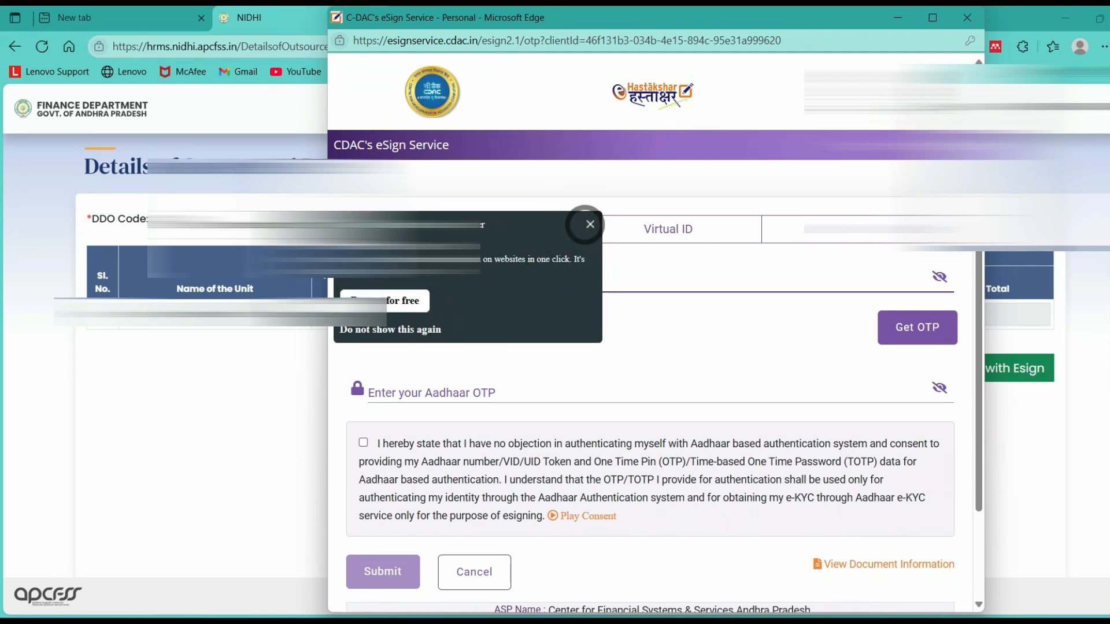
click(590, 224)
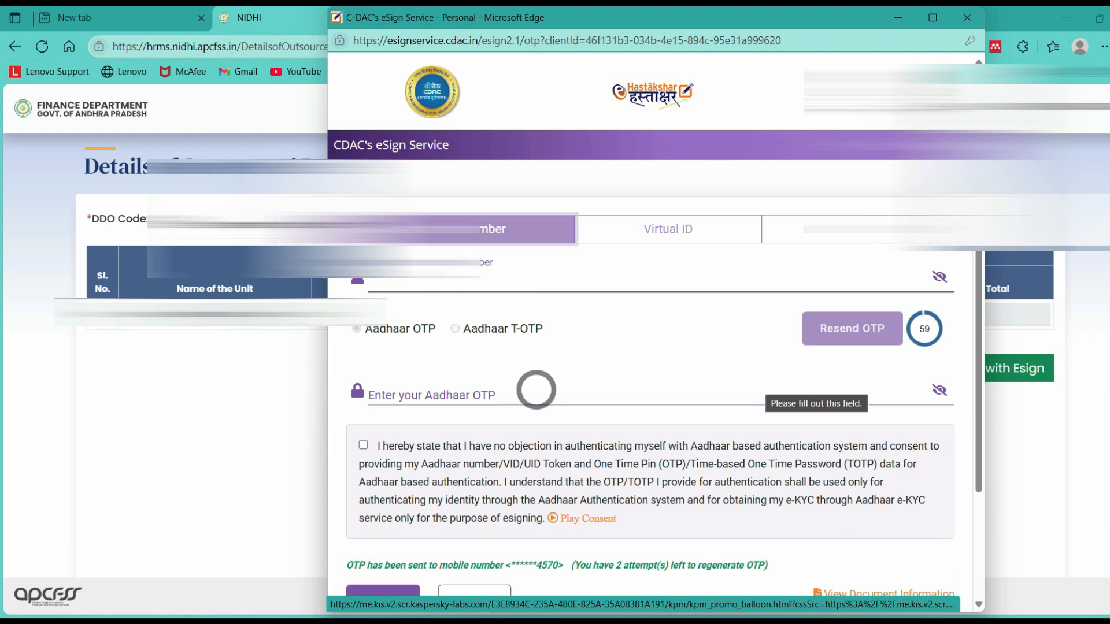
click(536, 390)
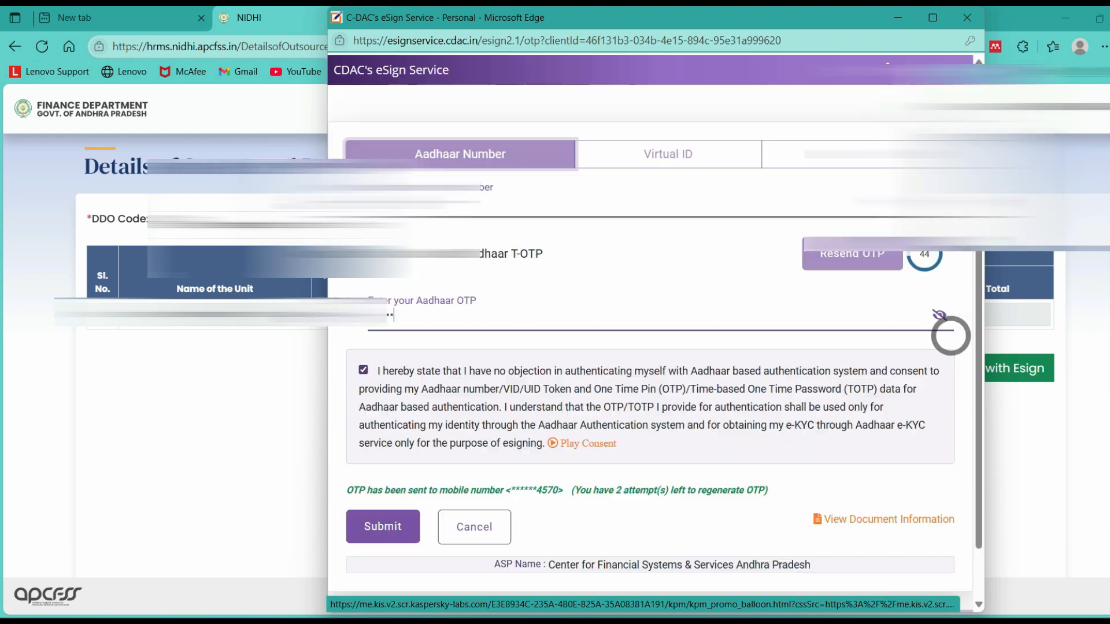
click(383, 527)
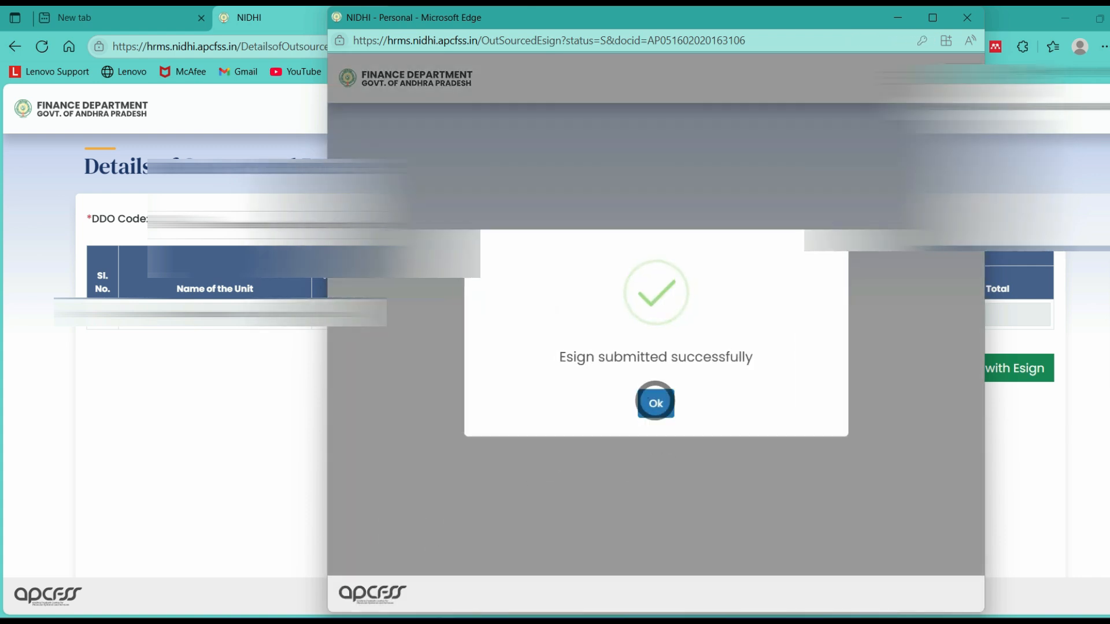
click(655, 403)
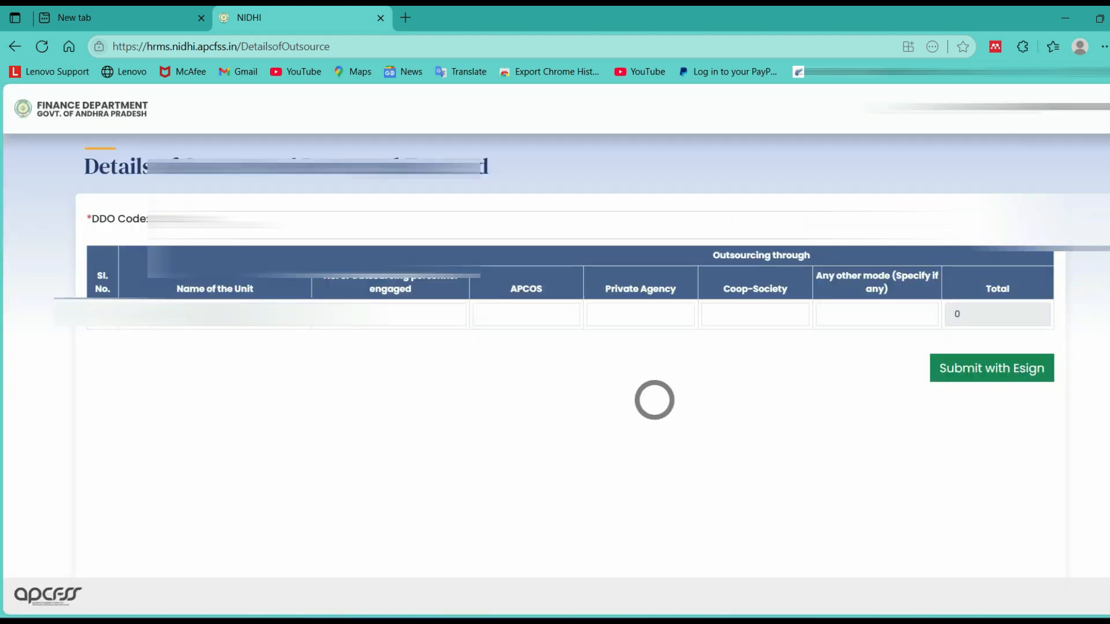
click(15, 47)
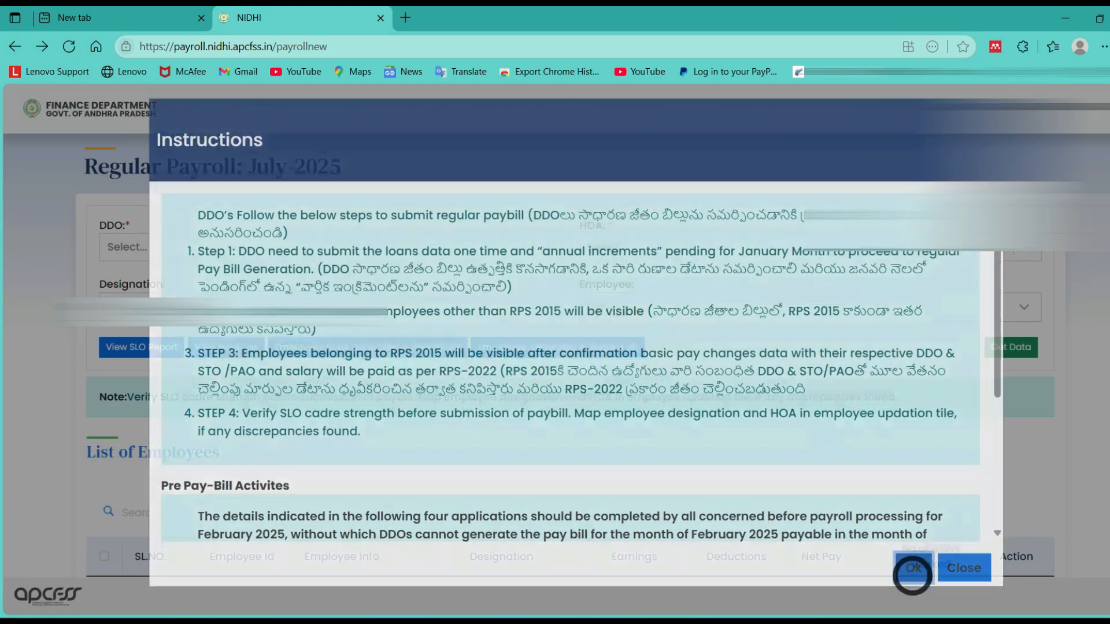
click(912, 572)
click(1007, 347)
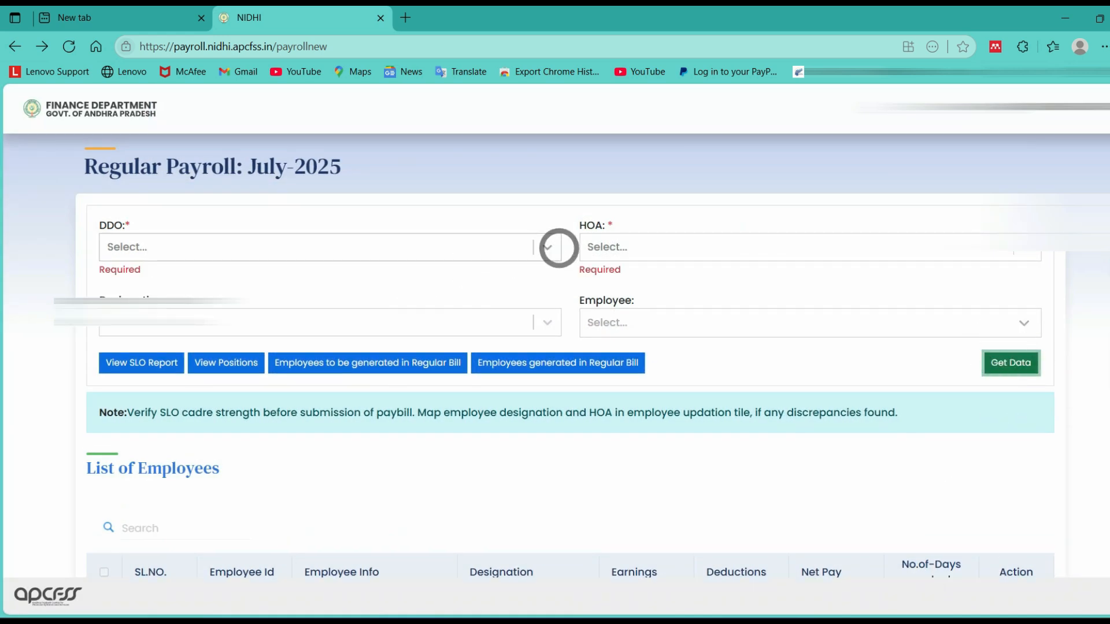
click(549, 247)
click(478, 278)
click(703, 249)
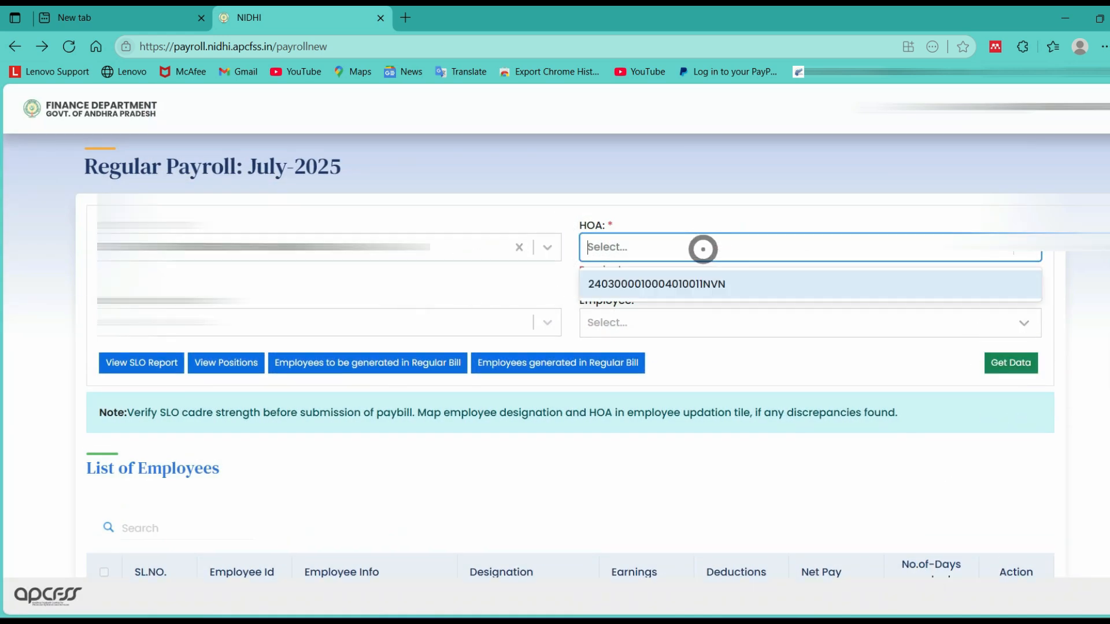
click(692, 284)
click(1001, 347)
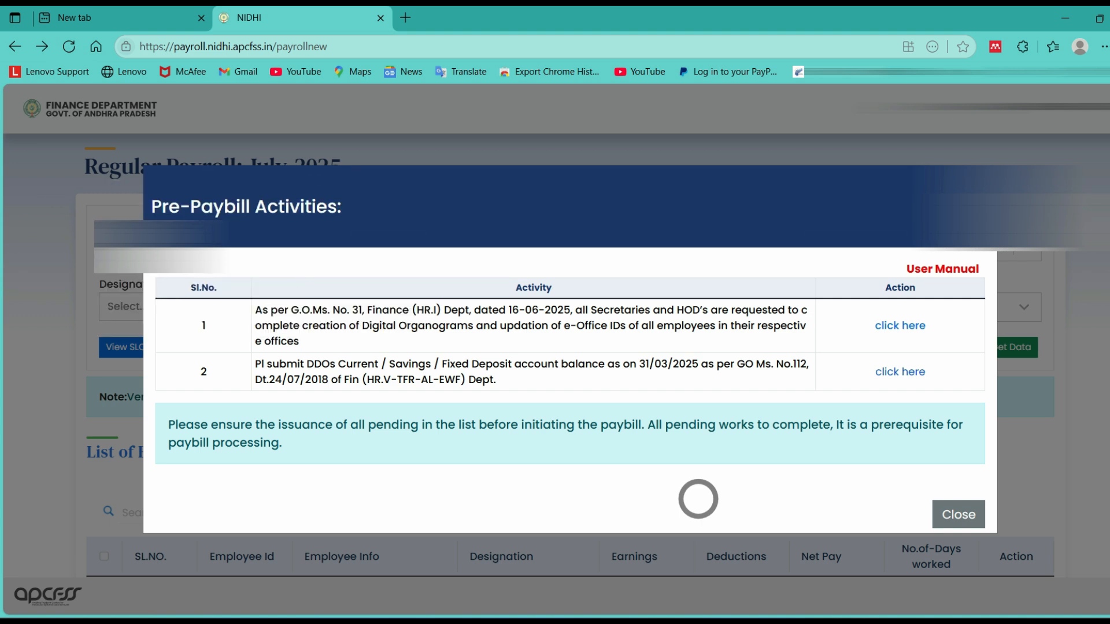
- Open the Digital Organogram and e-Office ID activity and log in to the Organization Performance Tracking System with the saved credentials
click(897, 325)
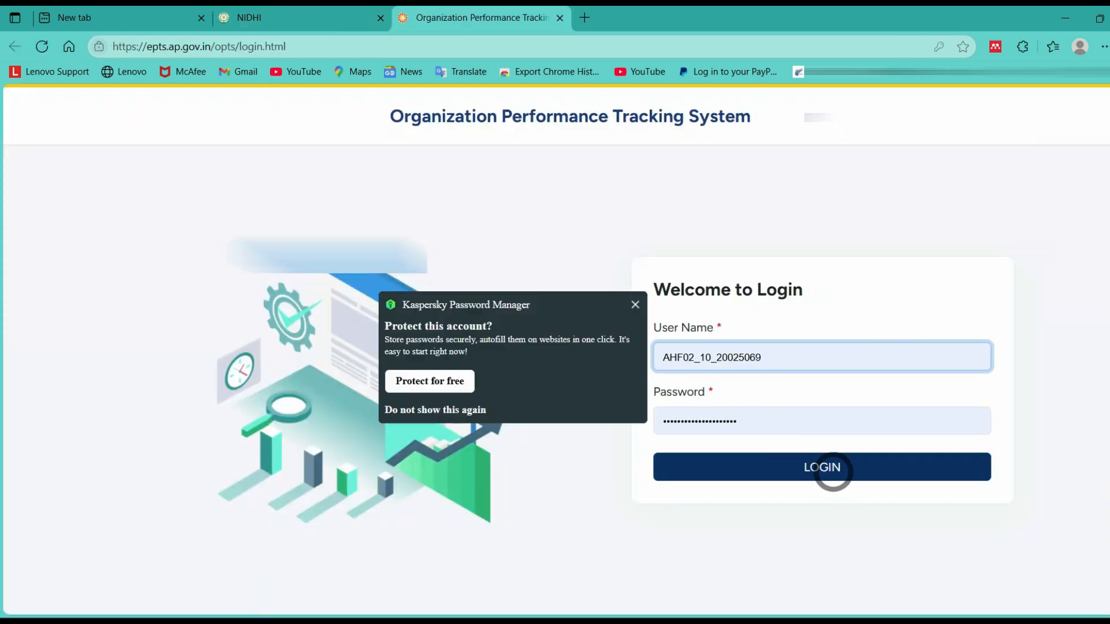
click(832, 471)
click(636, 303)
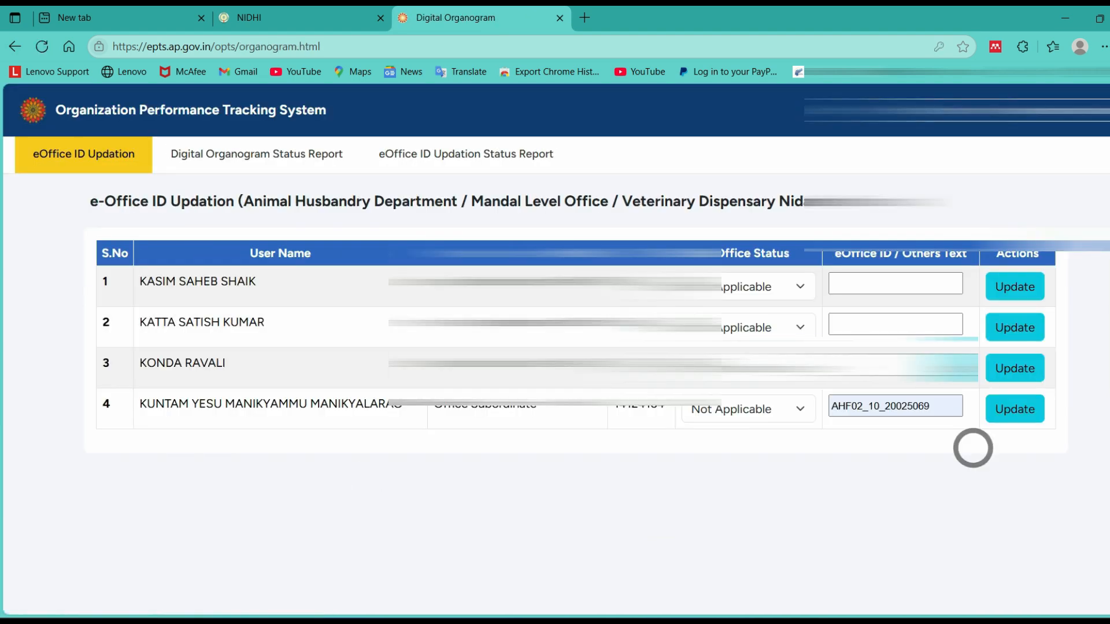
- Change the Veterinary Assistant's eOffice status in the second row and enter the employee's government e-mail as the eOffice ID
click(775, 327)
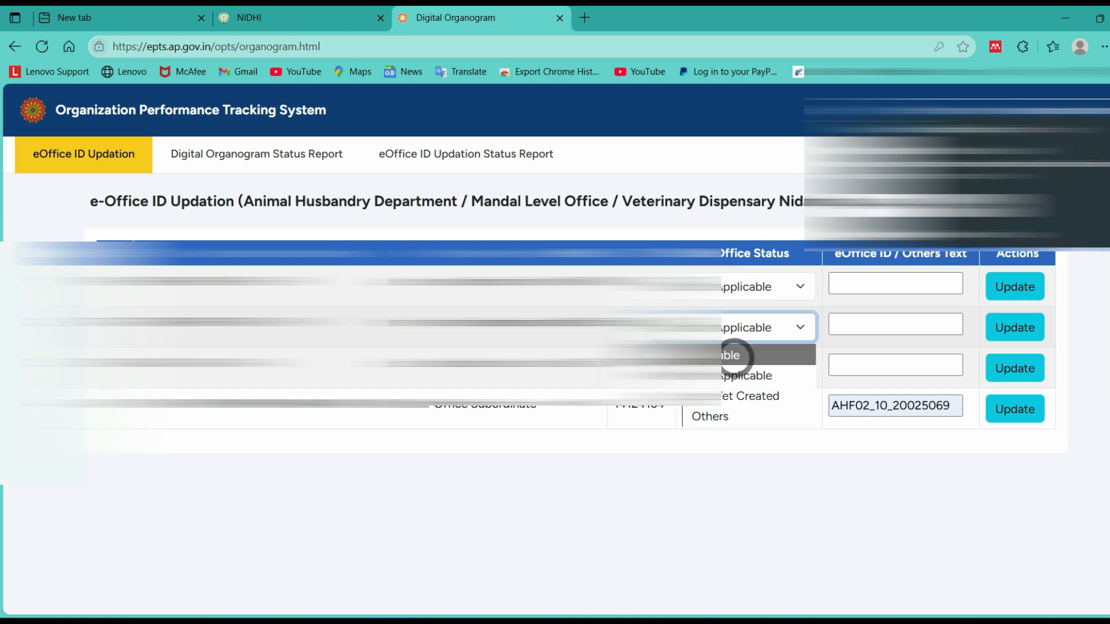
click(735, 355)
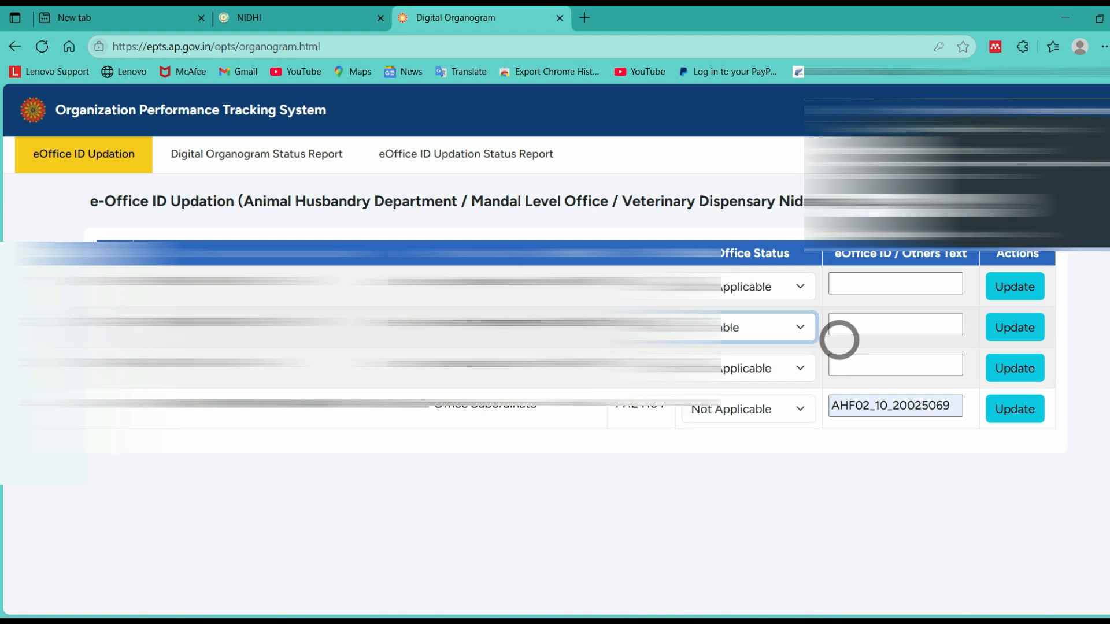
click(861, 321)
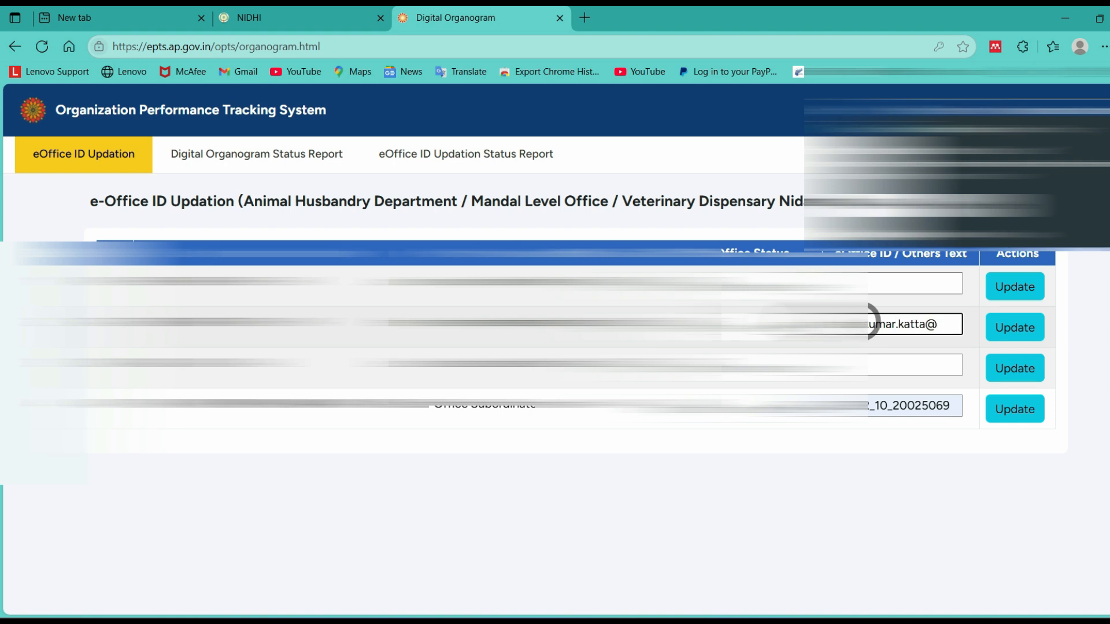
text(gov.in)
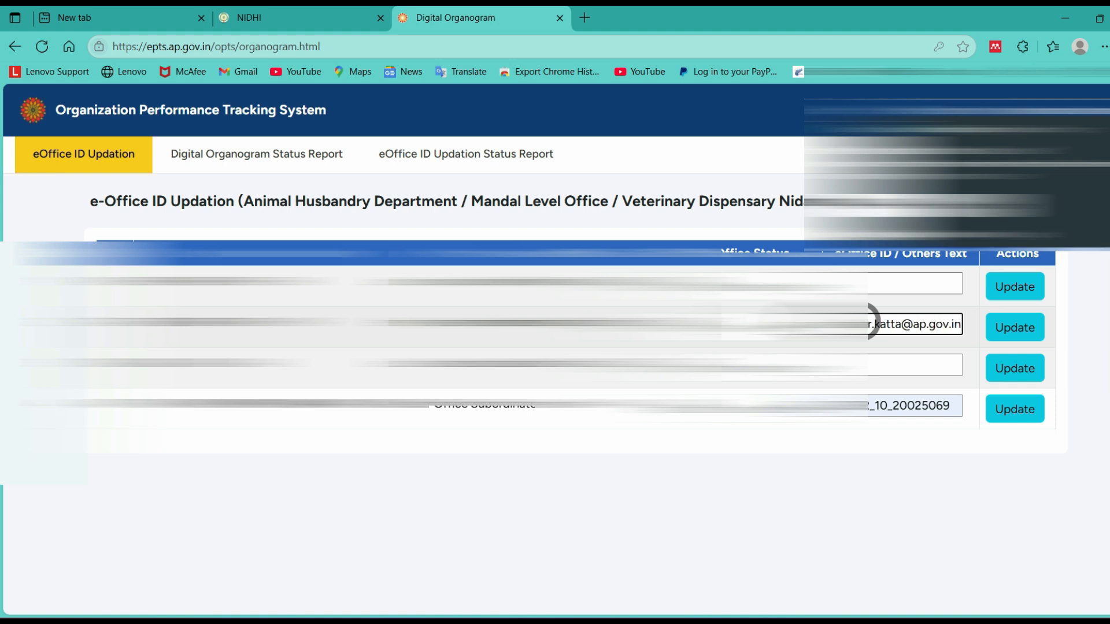
- Clear the autofilled text from the Office Subordinate's eOffice ID field and close the saved-password suggestions
double_click(954, 405)
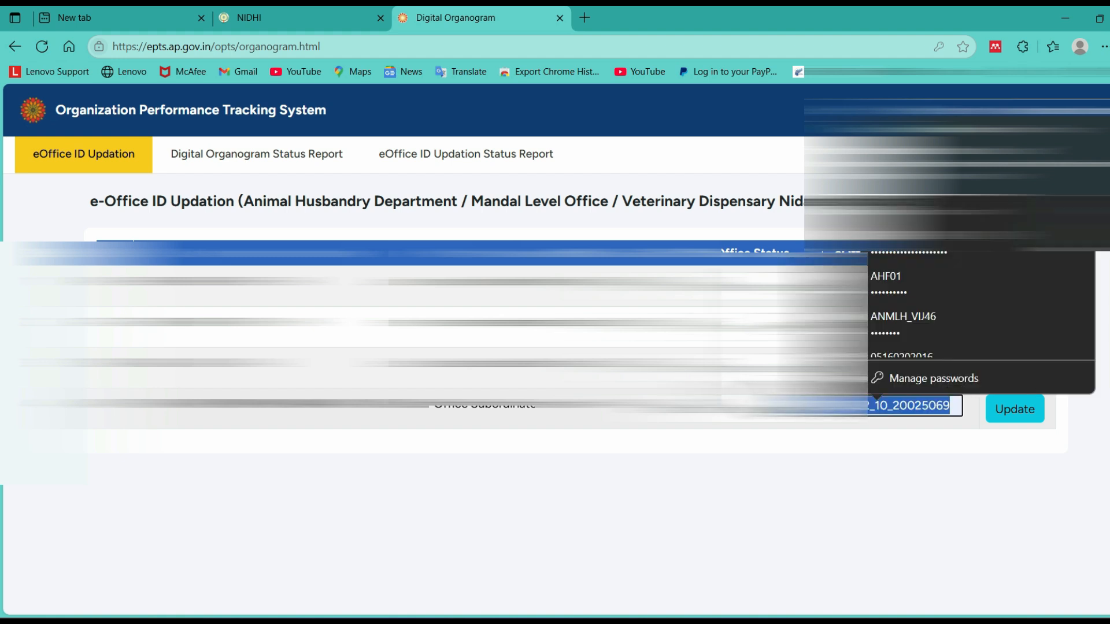
key(BackSpace)
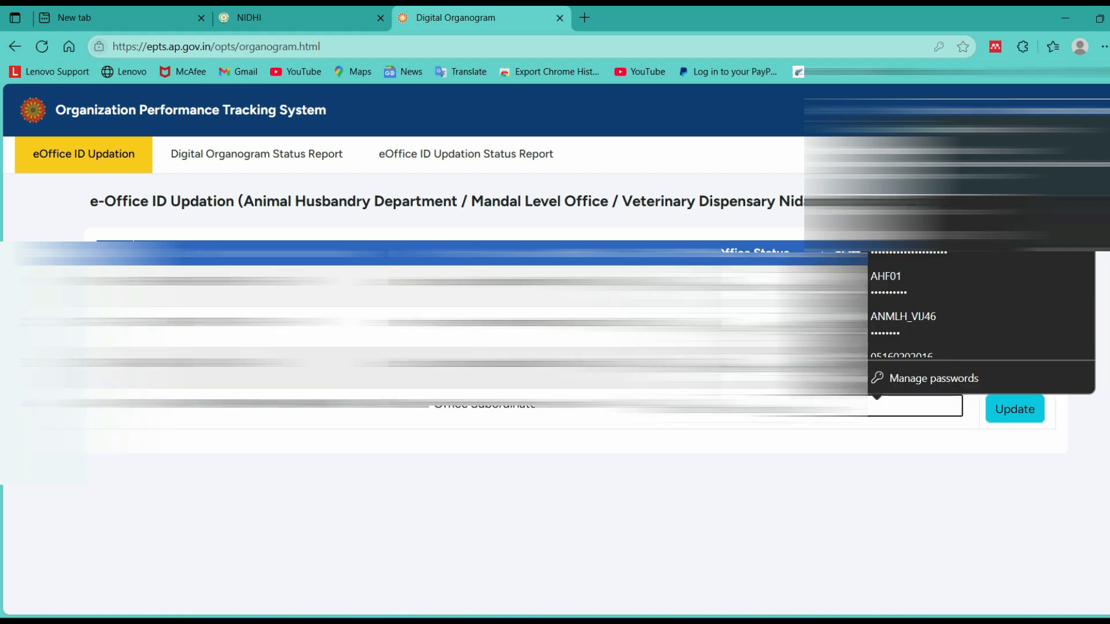
click(867, 495)
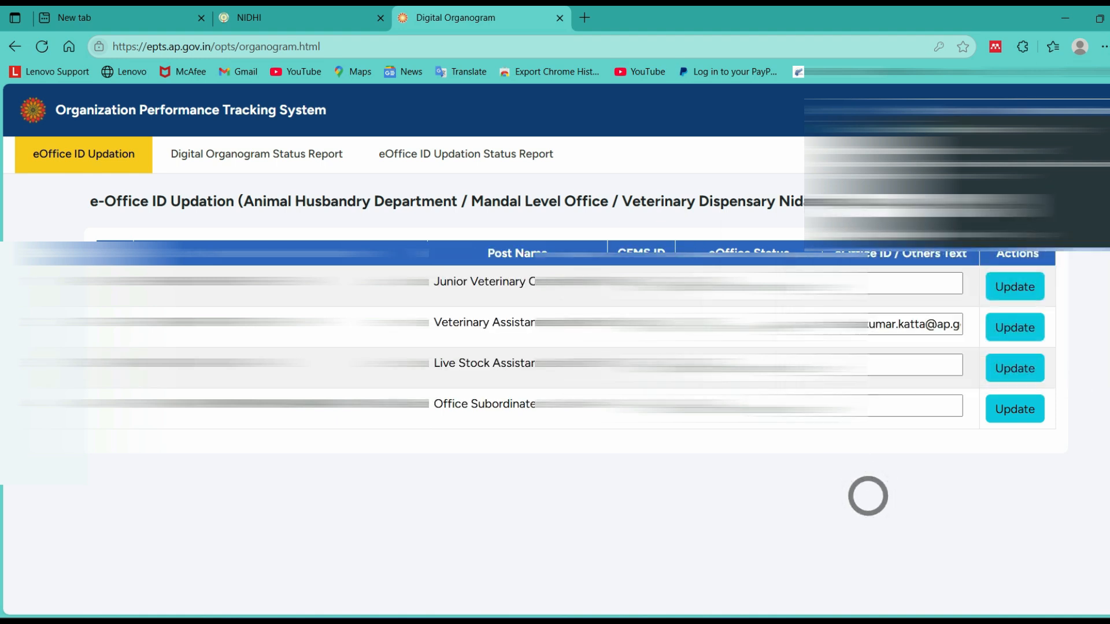
- Submit the eOffice ID updates for the Veterinary Assistant, the Junior Veterinary post in the first row and the Live Stock Assistant
click(1028, 327)
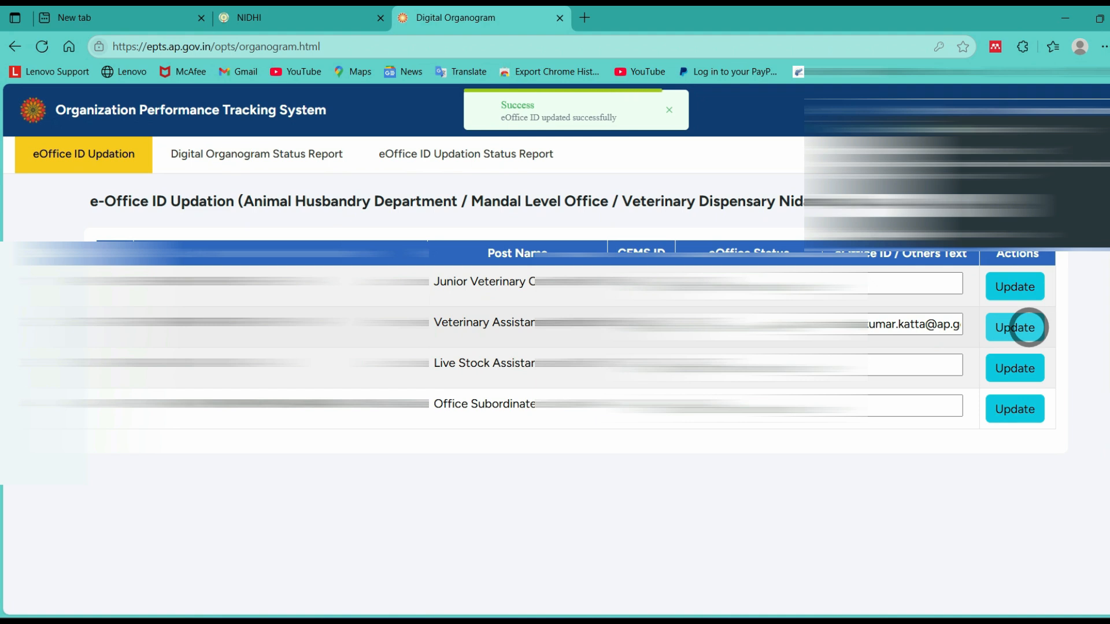
click(1016, 288)
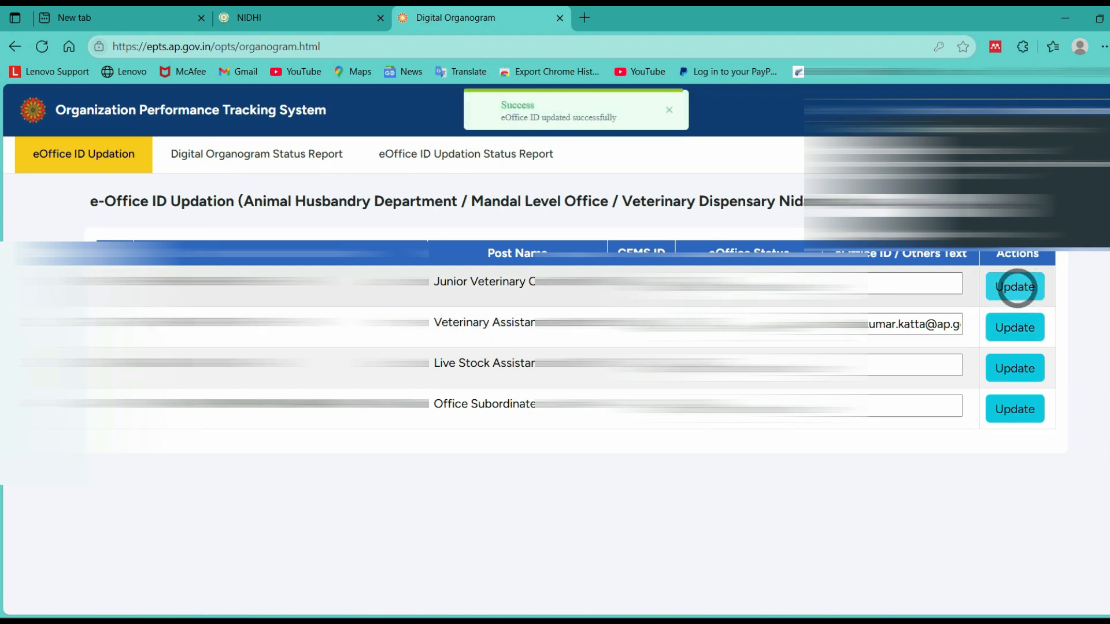
click(1014, 370)
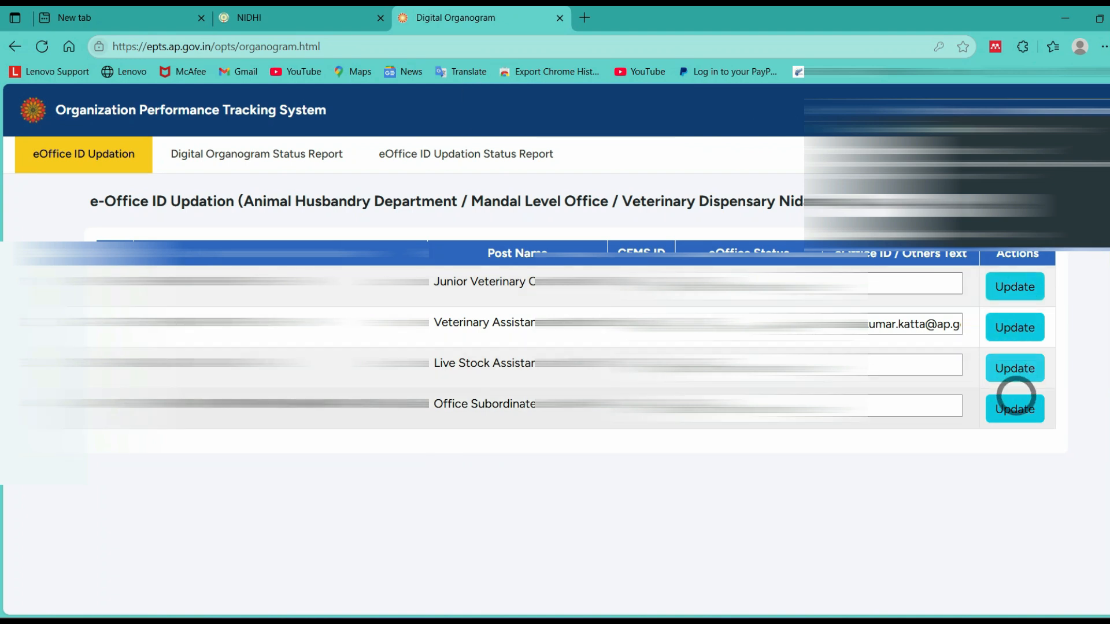
- View the Digital Organogram Status Report and the eOffice ID Updation Status Report, and dismiss the browser's offer to save the password
click(260, 154)
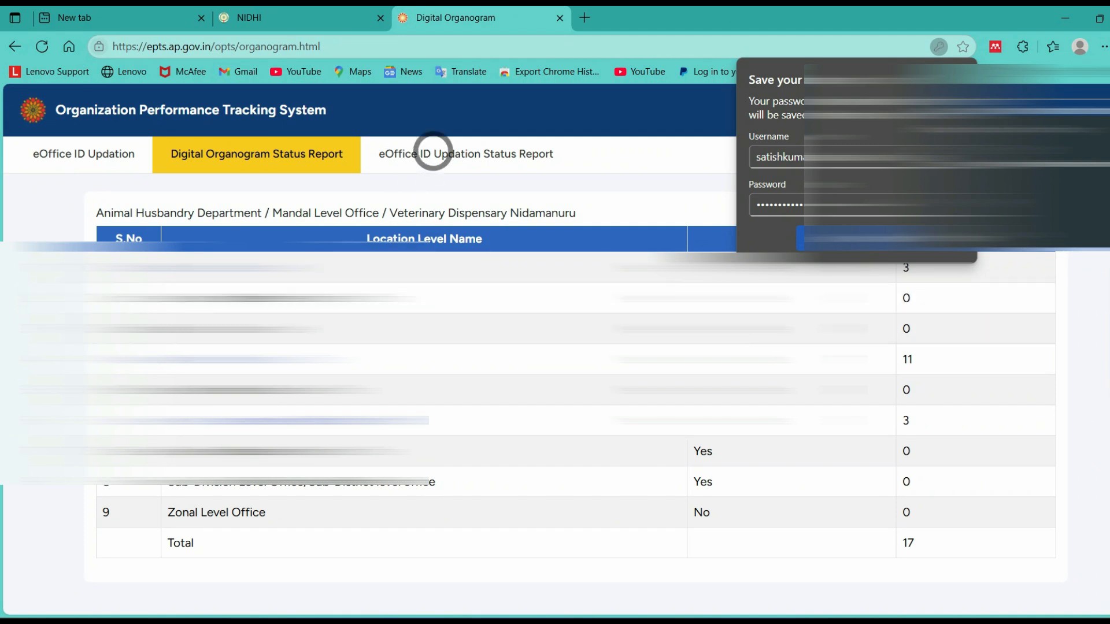
click(433, 152)
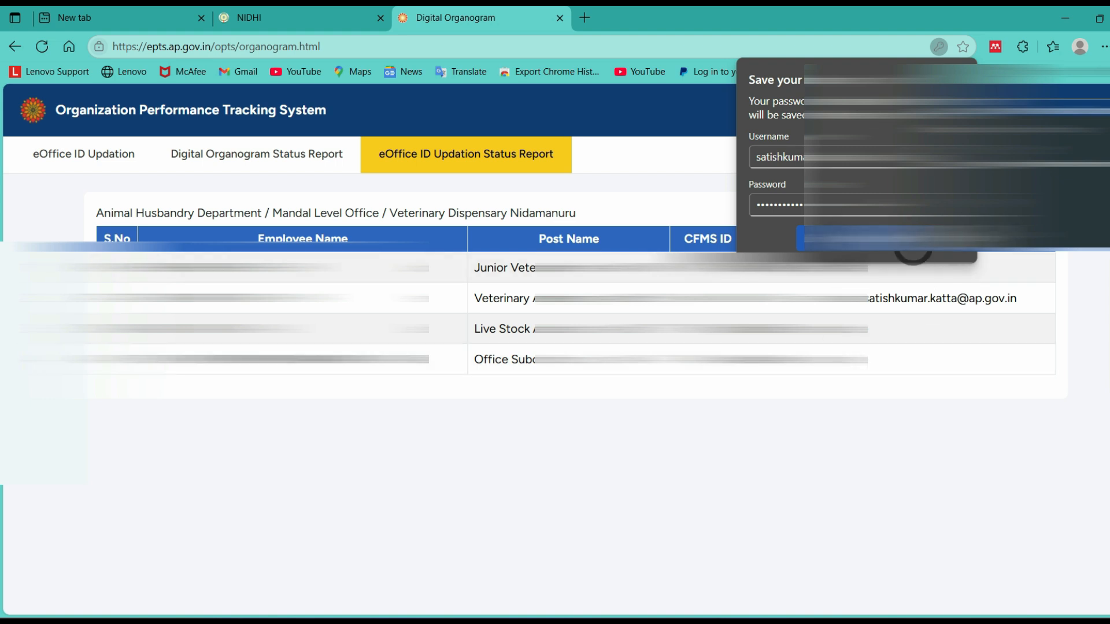
click(911, 240)
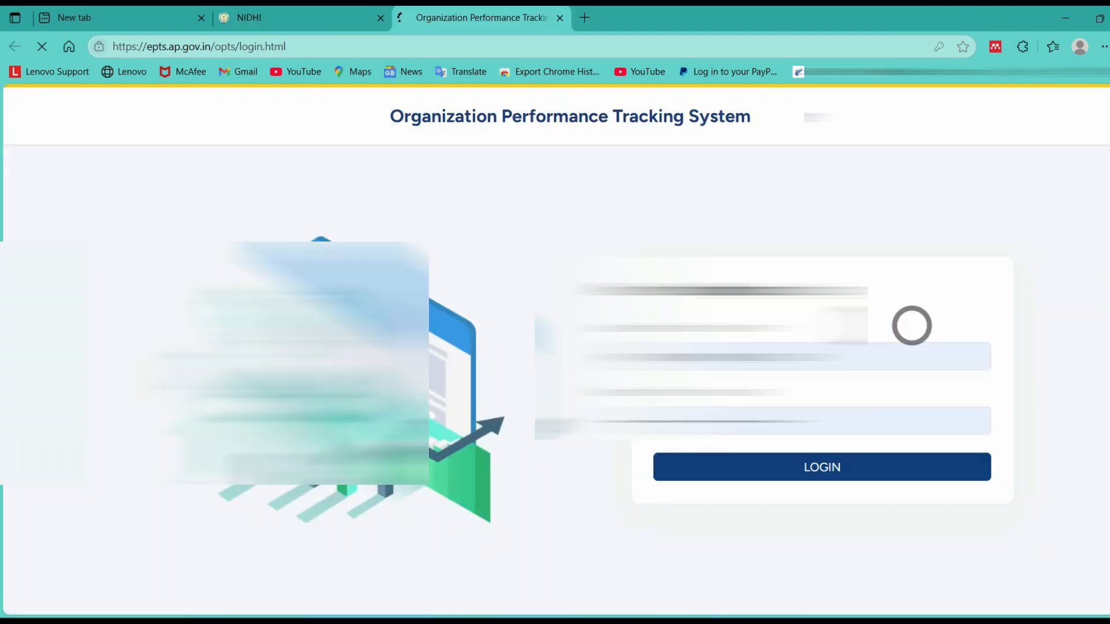
- Log back in to the Organization Performance Tracking System with the saved credentials and submit the Veterinary Assistant's eOffice ID update again
click(838, 466)
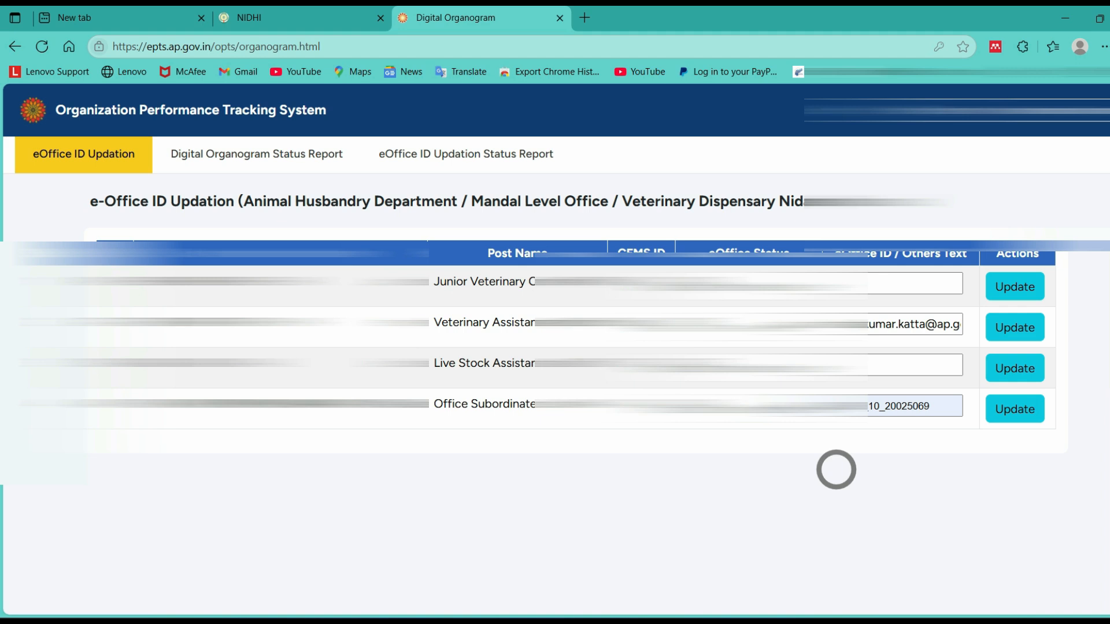
click(1014, 328)
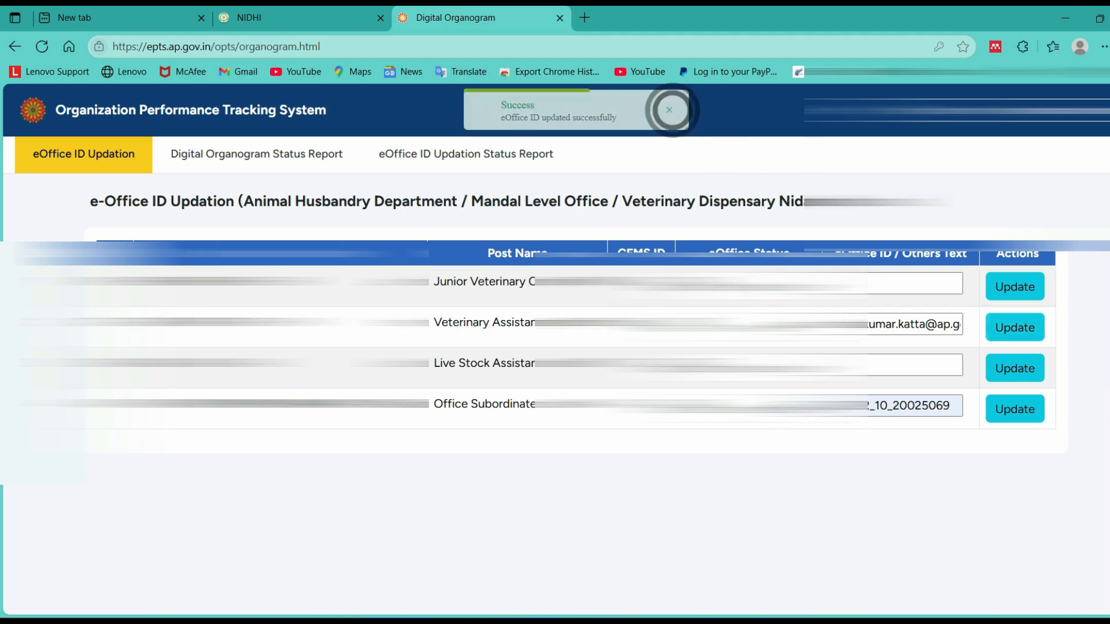
click(670, 110)
- Clear the autofilled text from the Office Subordinate's eOffice ID field and close the Digital Organogram page
double_click(941, 406)
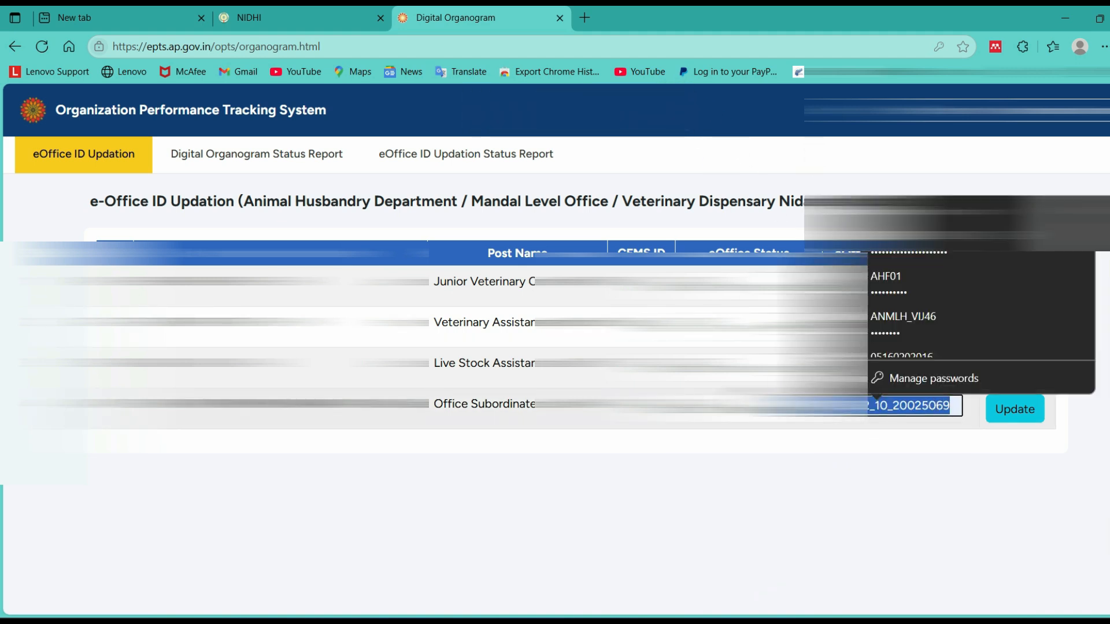
key(BackSpace)
click(842, 475)
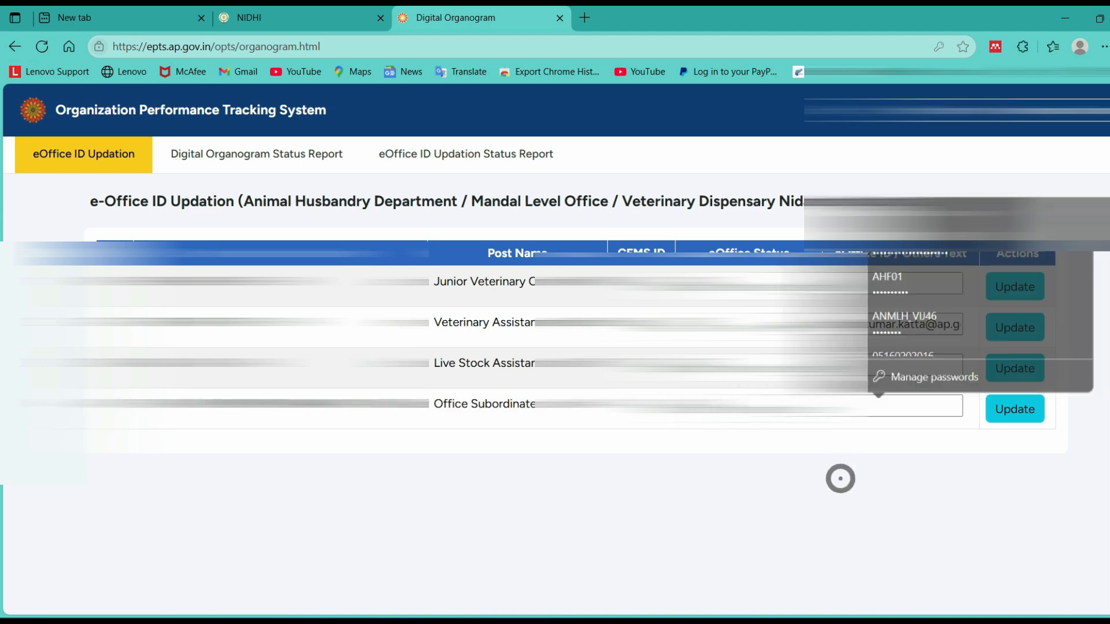
key(ctrl+w)
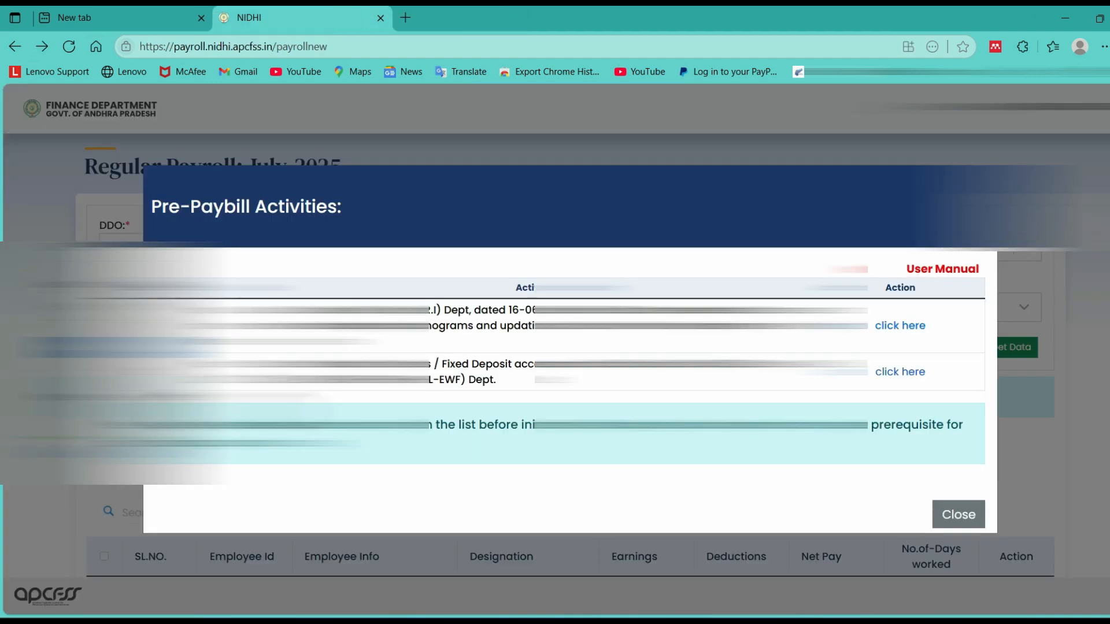
- Open the bank account balance activity, select the DDO code, answer YES to having bank account details and choose Current Bank as account type
click(888, 374)
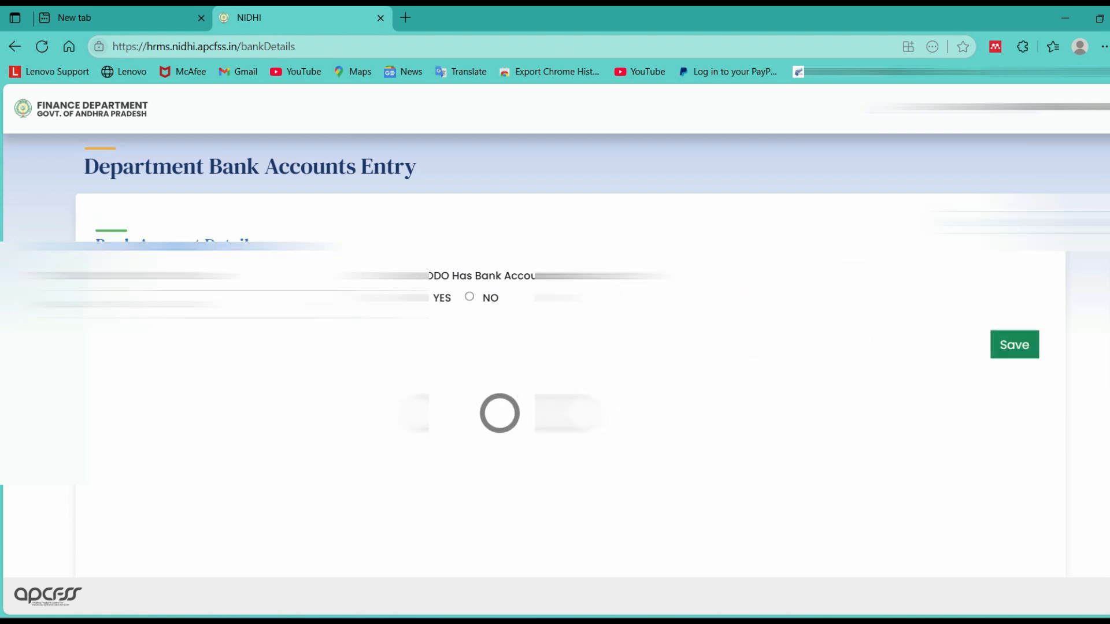
click(270, 341)
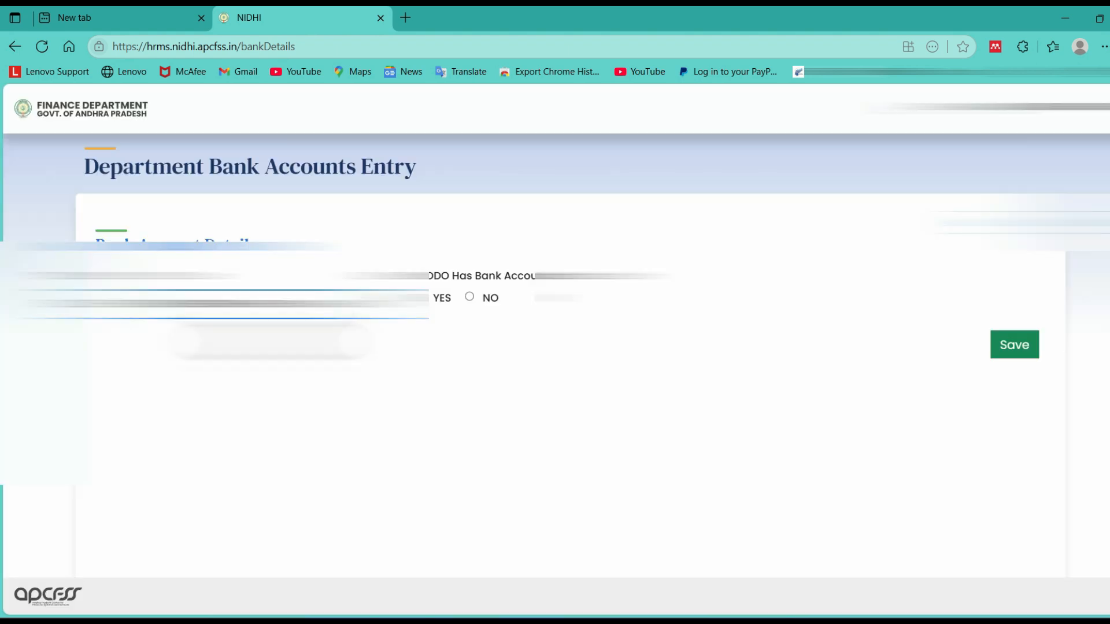
click(424, 298)
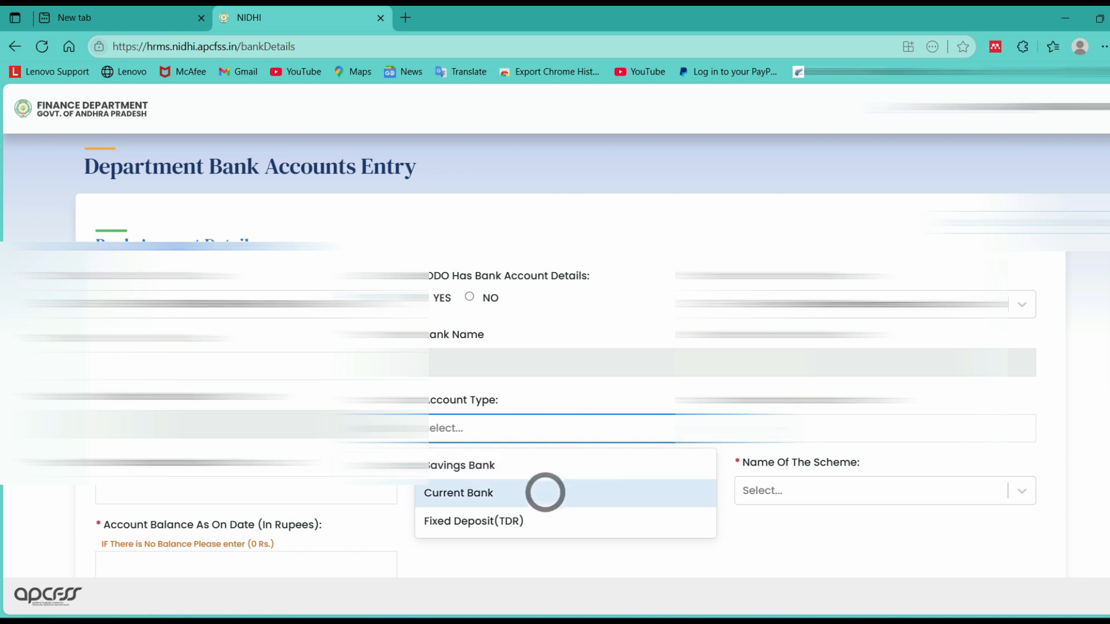
click(546, 489)
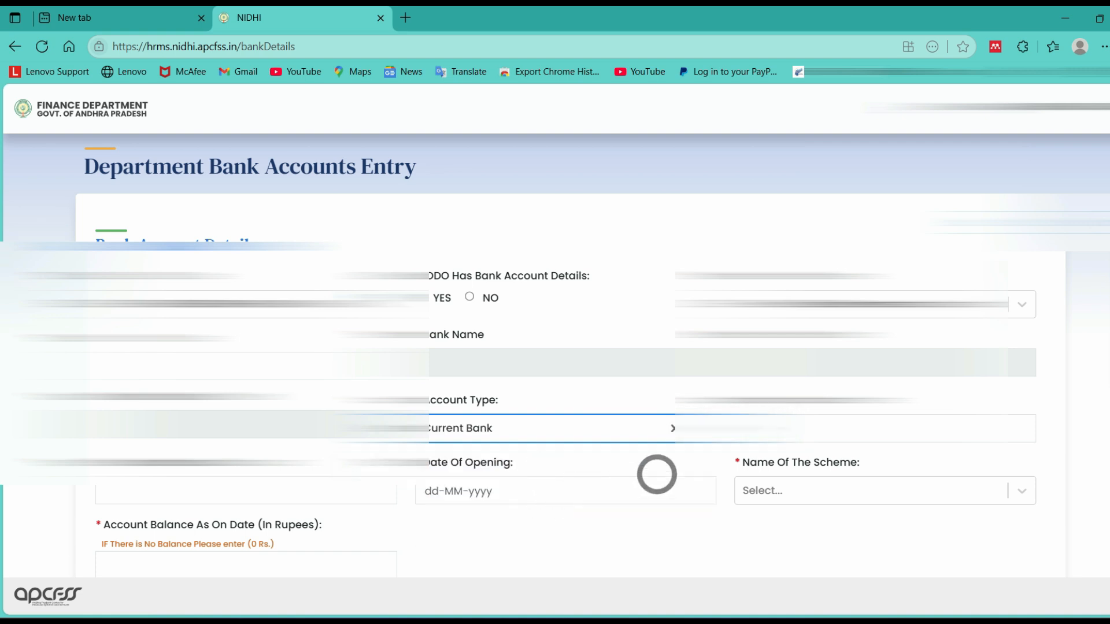
- Examine the required bank account fields, including the purpose, date of opening, name of the scheme and account balance
click(291, 496)
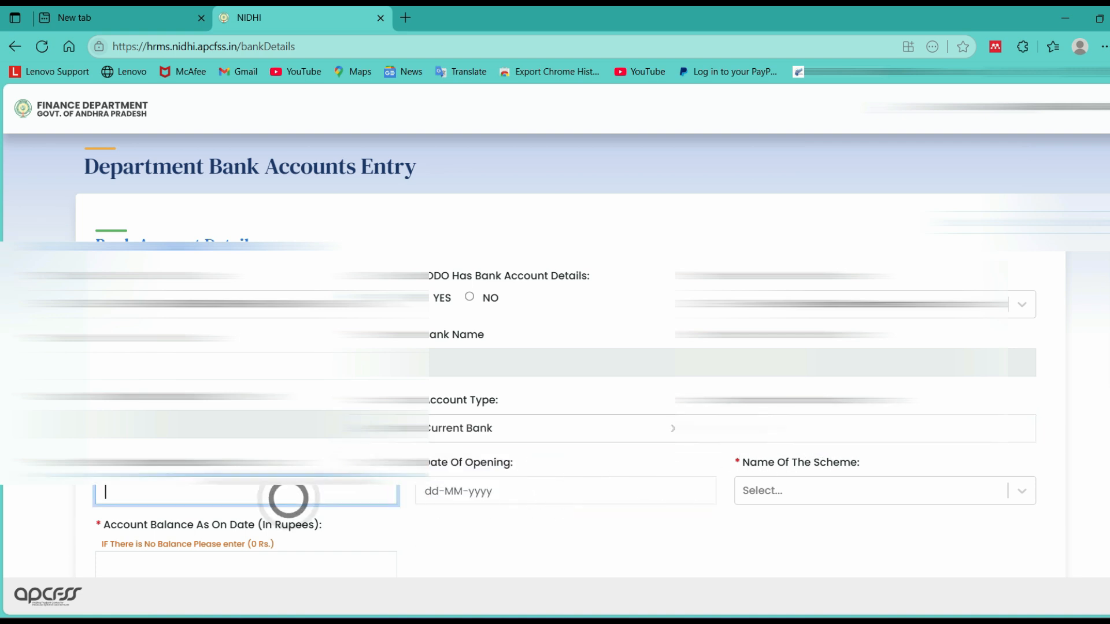
click(532, 495)
click(807, 489)
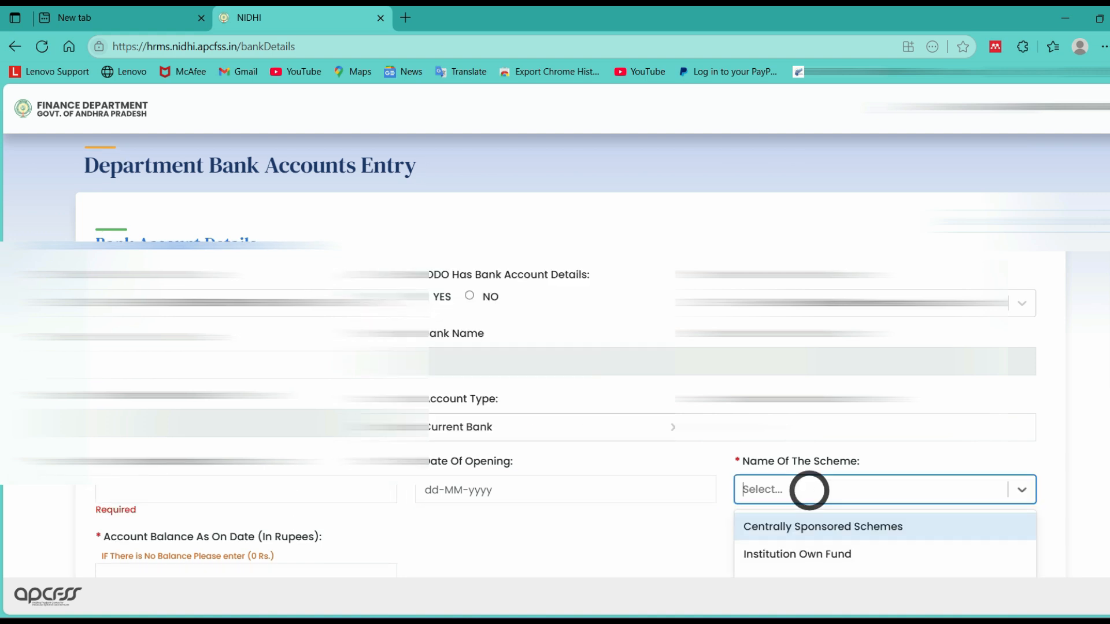
scroll(670, 518, down, 4)
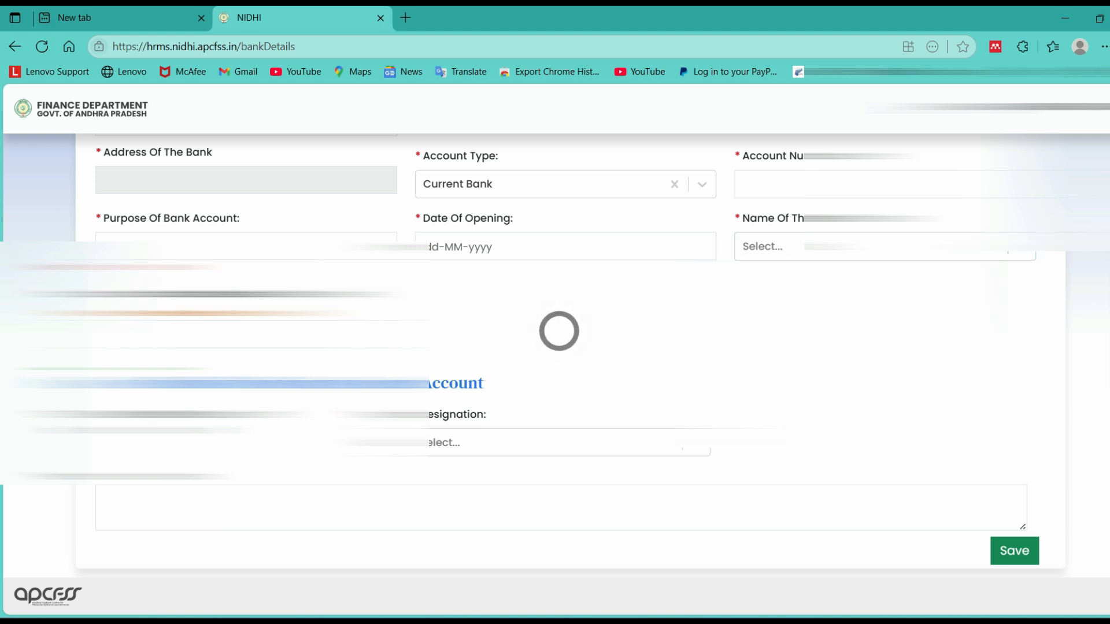
click(1020, 247)
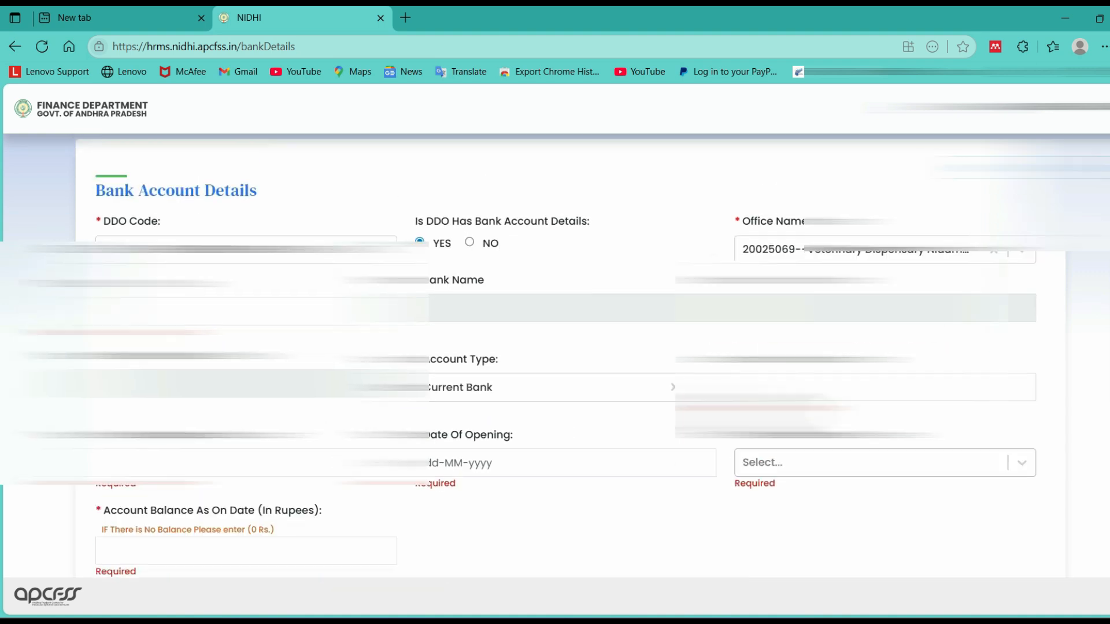
scroll(569, 355, up, 1)
scroll(569, 355, down, 1)
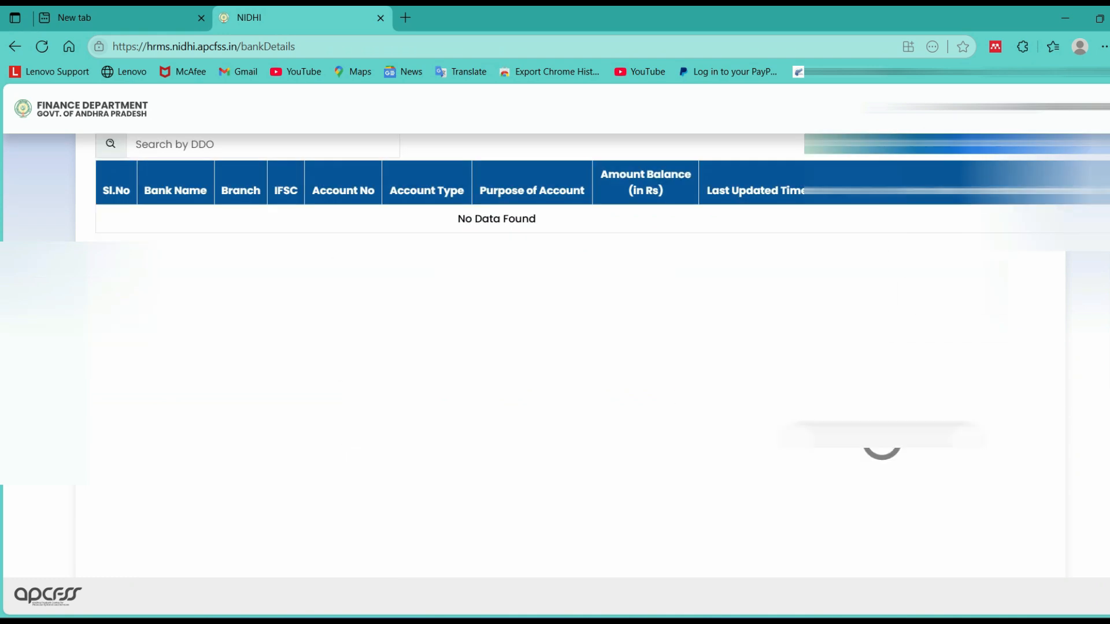
- Try to confirm the department bank accounts list without ticking the declaration, and close the confirmation
scroll(753, 481, up, 1)
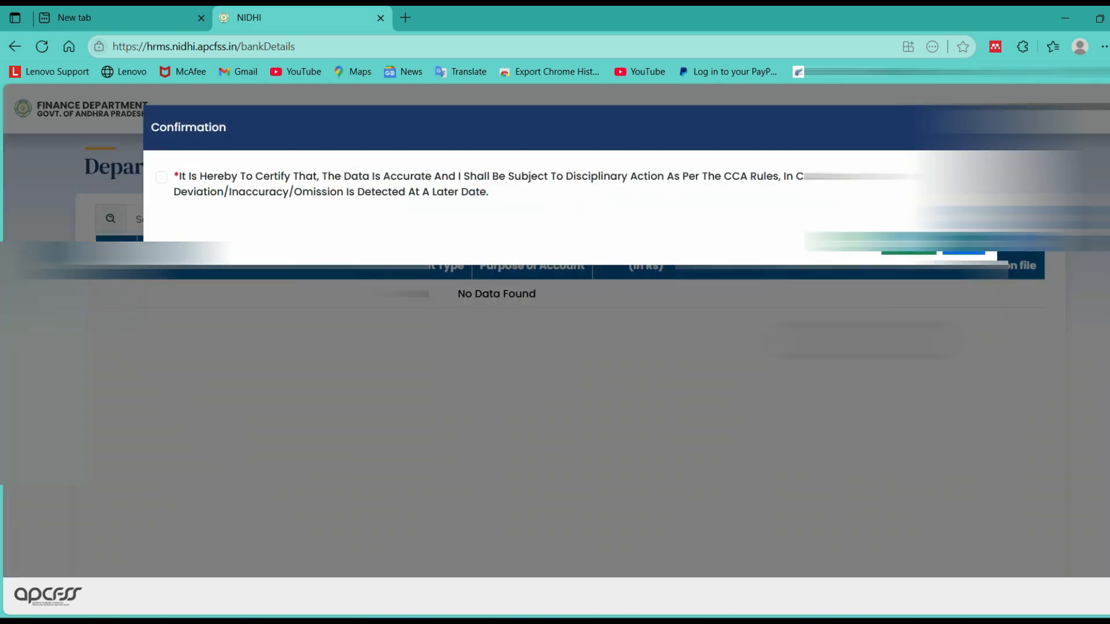
click(908, 245)
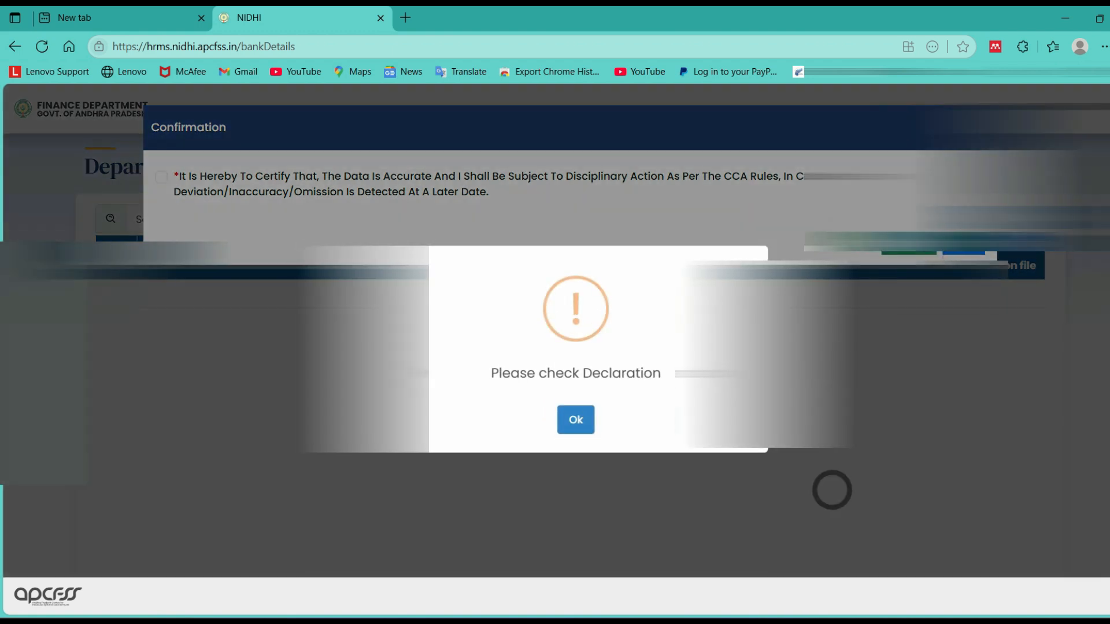
click(575, 418)
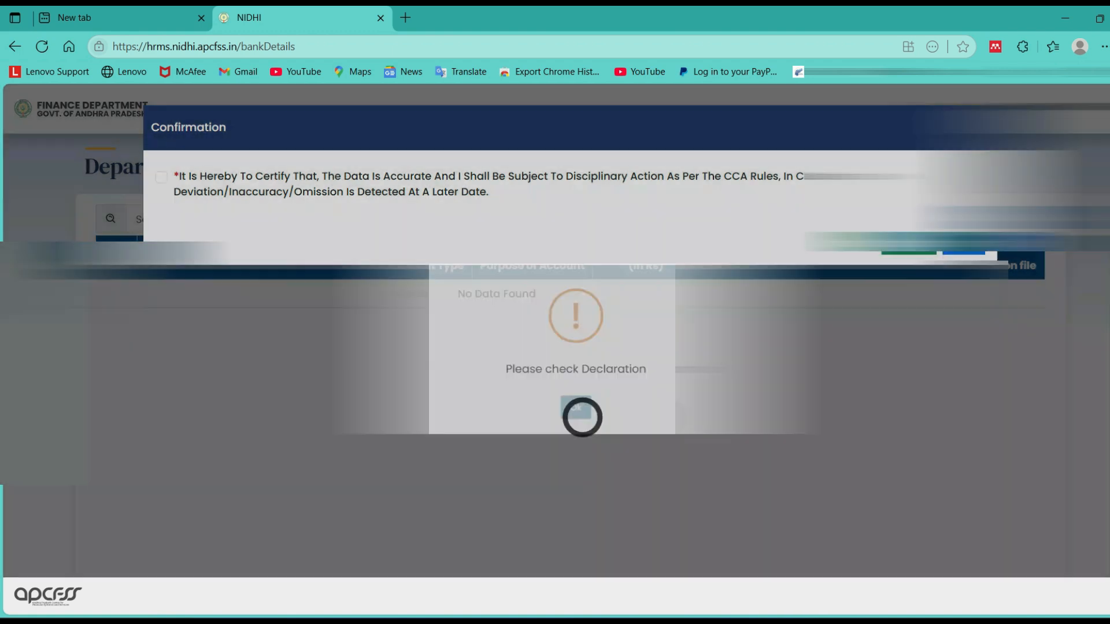
click(960, 247)
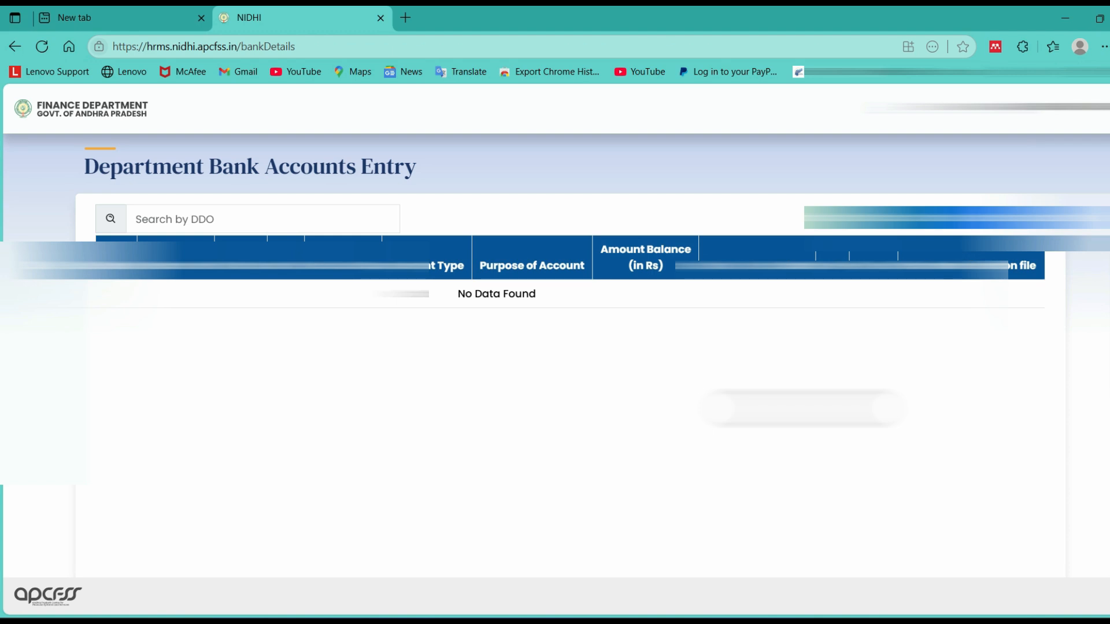
click(15, 46)
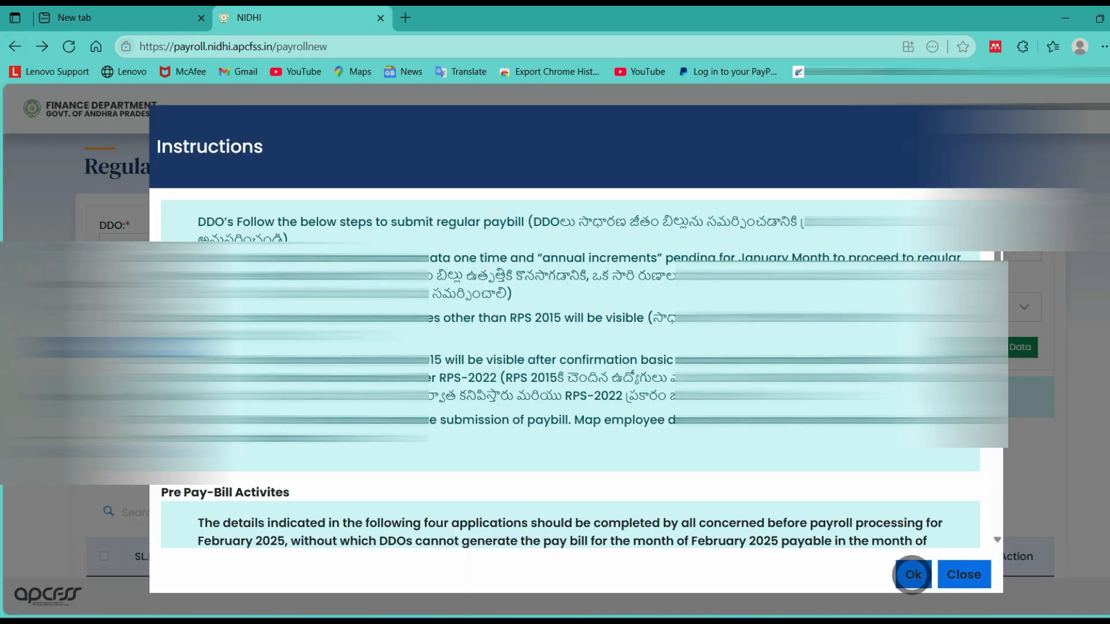
click(912, 575)
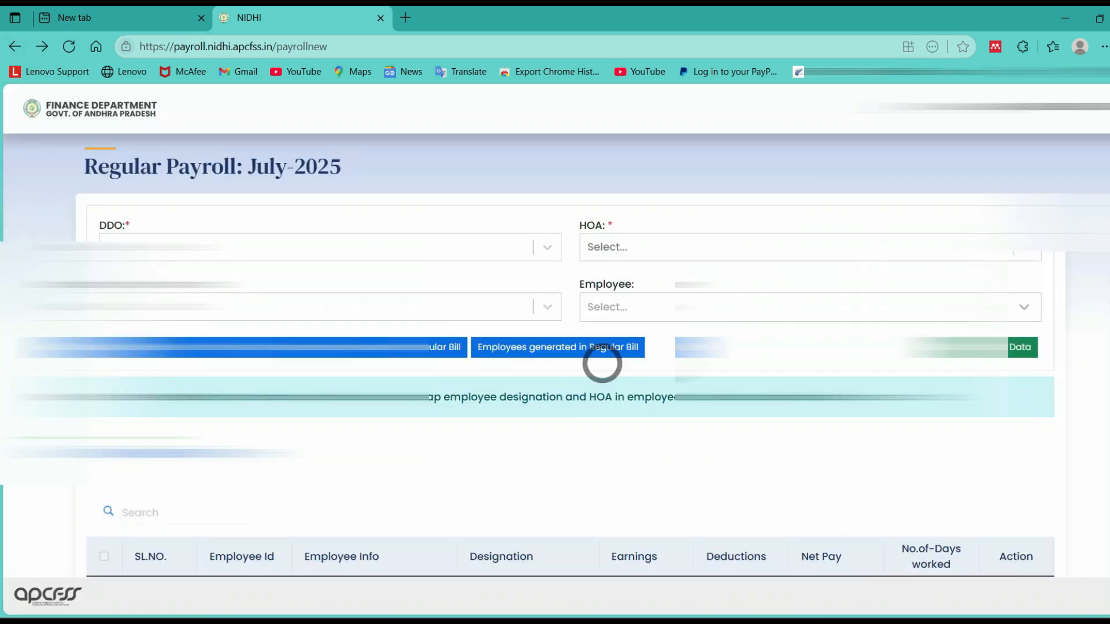
click(546, 249)
click(509, 282)
click(761, 240)
click(664, 285)
click(1028, 347)
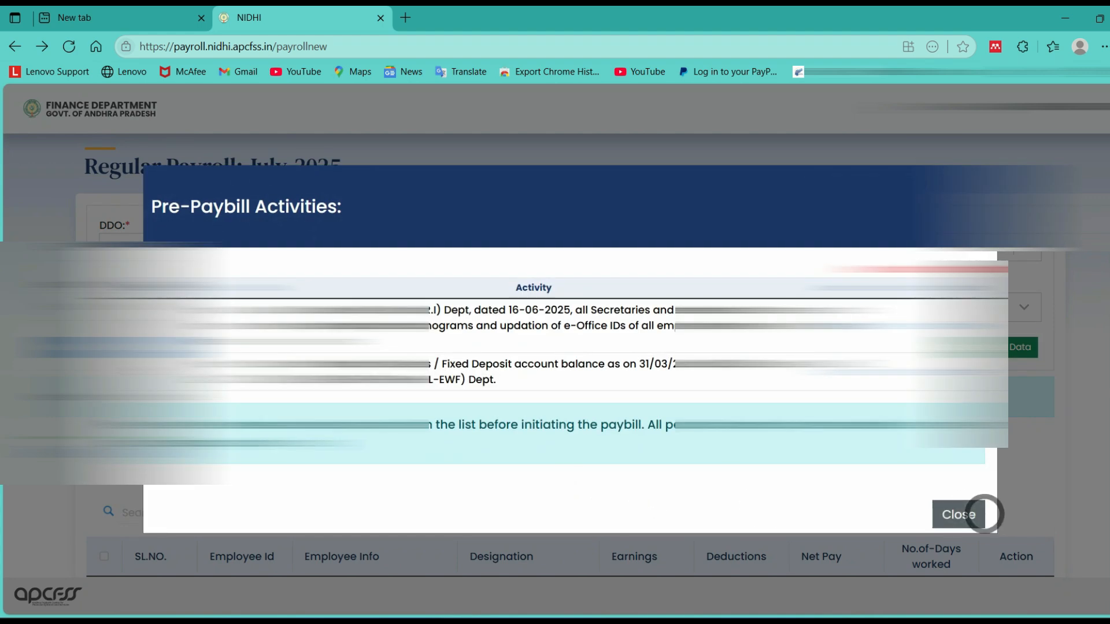
click(977, 514)
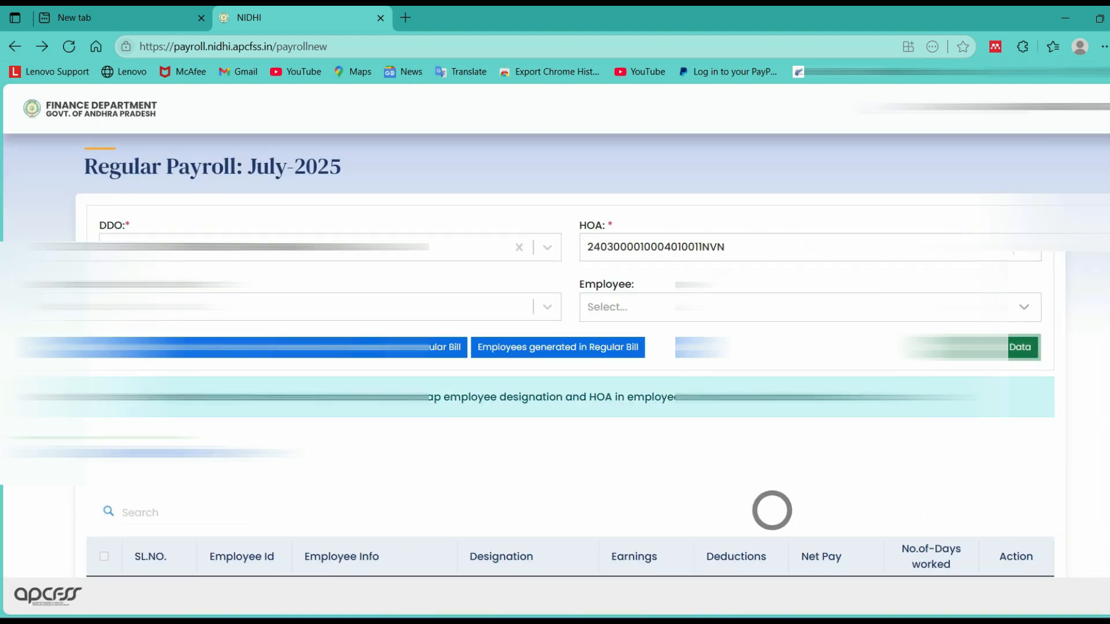
scroll(770, 512, down, 2)
scroll(769, 512, up, 2)
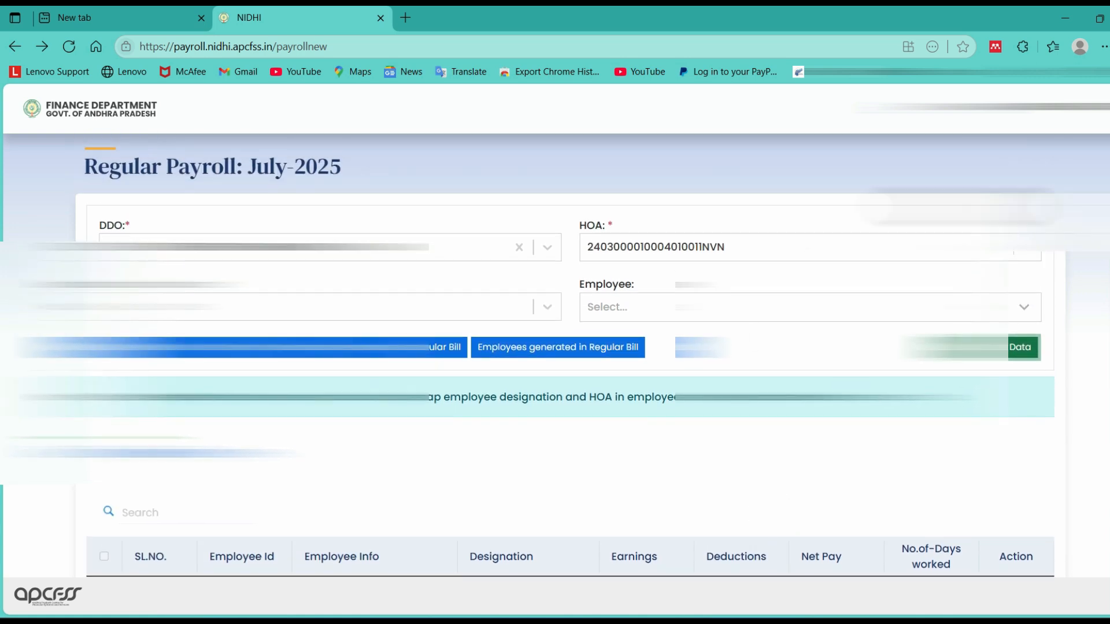